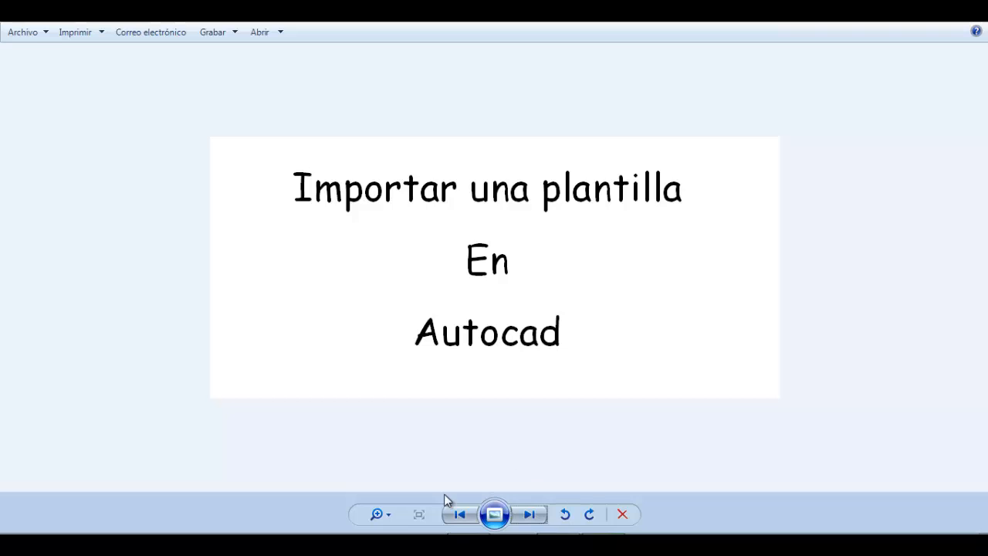
# Step: Switch from the image viewer to AutoCAD and view the drawing's Layout1 and Layout2
pyautogui.click(459, 513)
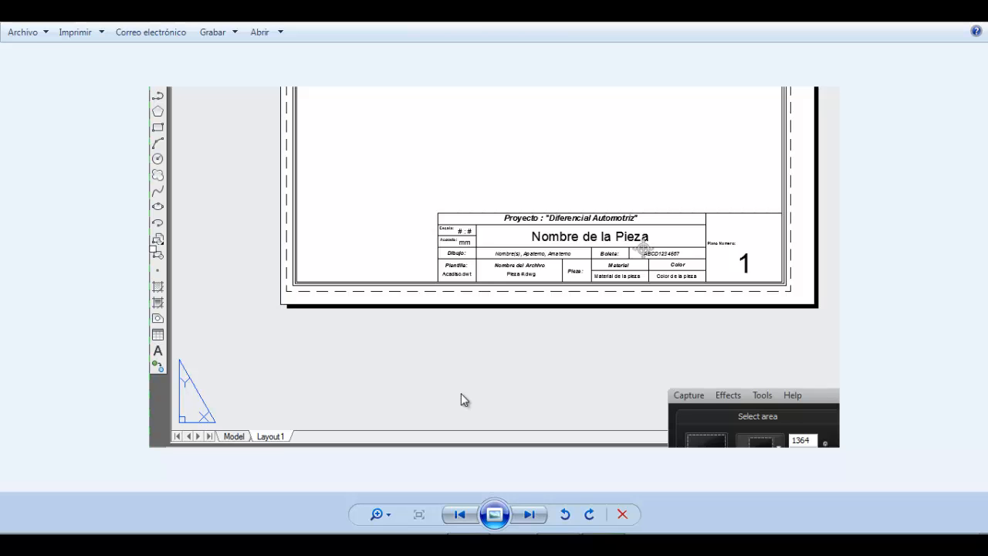
pyautogui.click(471, 543)
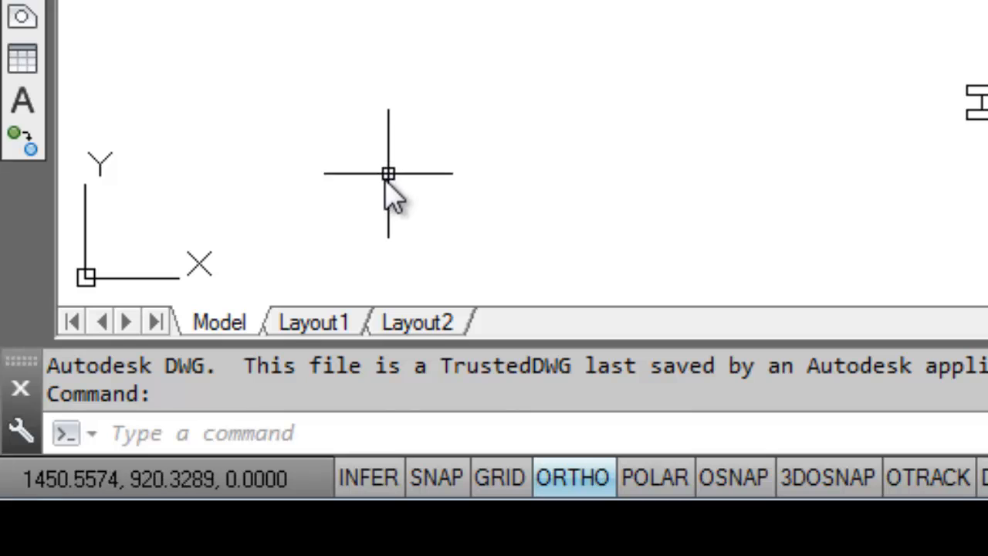
pyautogui.click(366, 325)
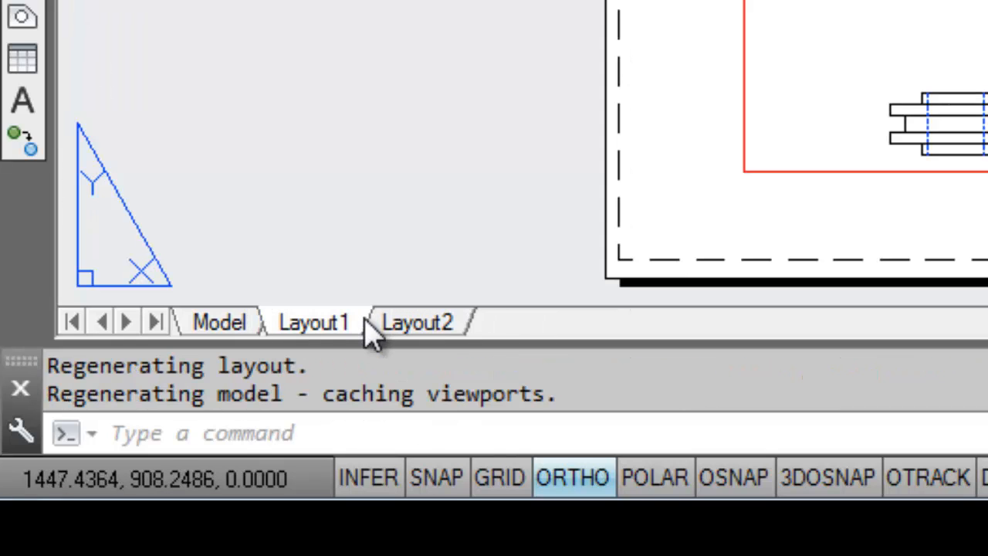
pyautogui.click(465, 325)
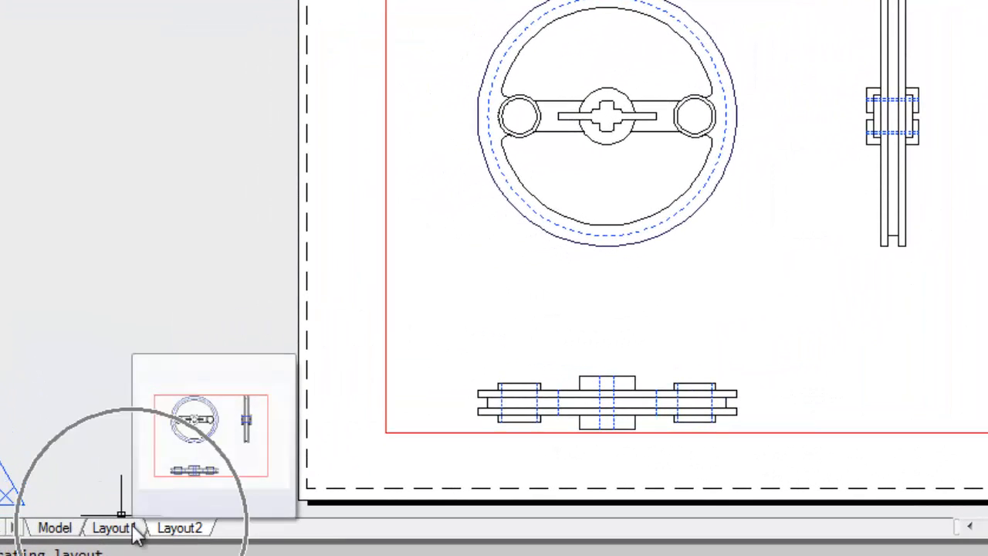
# Step: Start adding a layout from a template file and browse to the desktop folder
pyautogui.rightClick(203, 531)
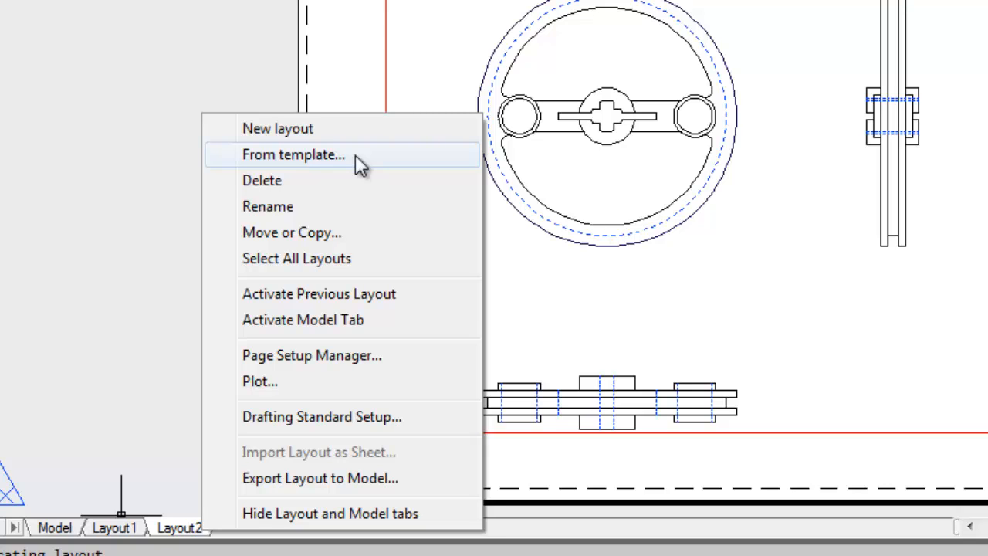
pyautogui.click(356, 157)
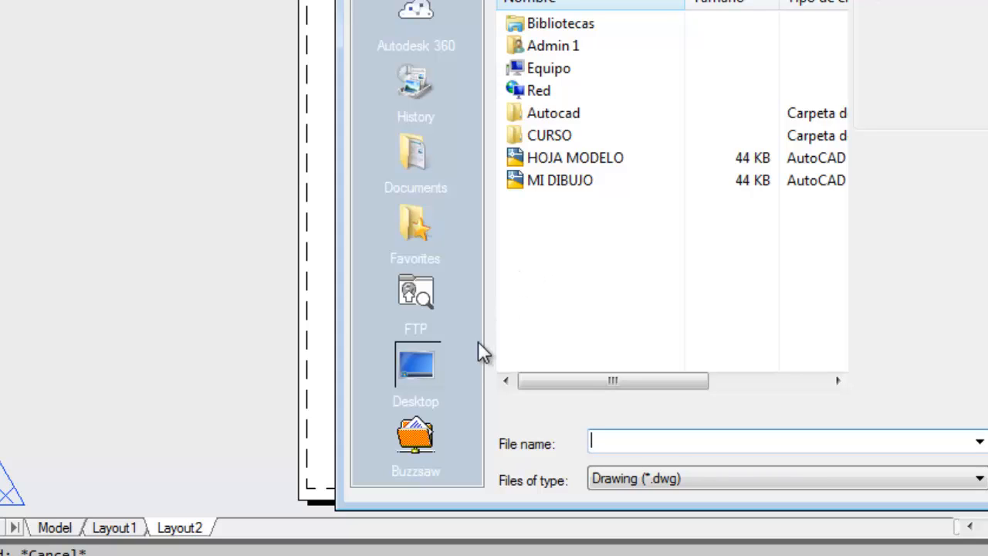
pyautogui.click(421, 373)
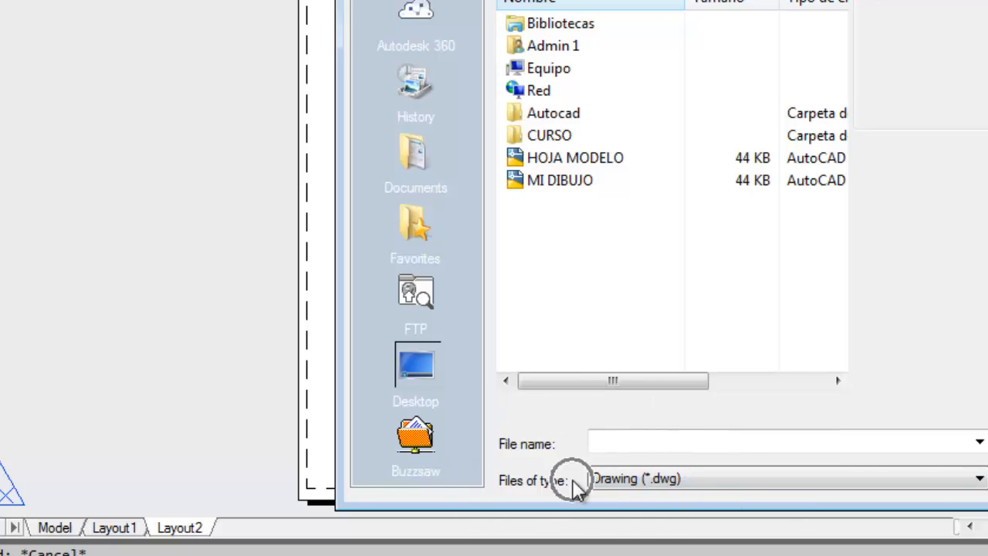
# Step: Look for Drawing Template (*.dwt) files on the desktop, and return the file type to Drawing (*.dwg)
pyautogui.click(705, 478)
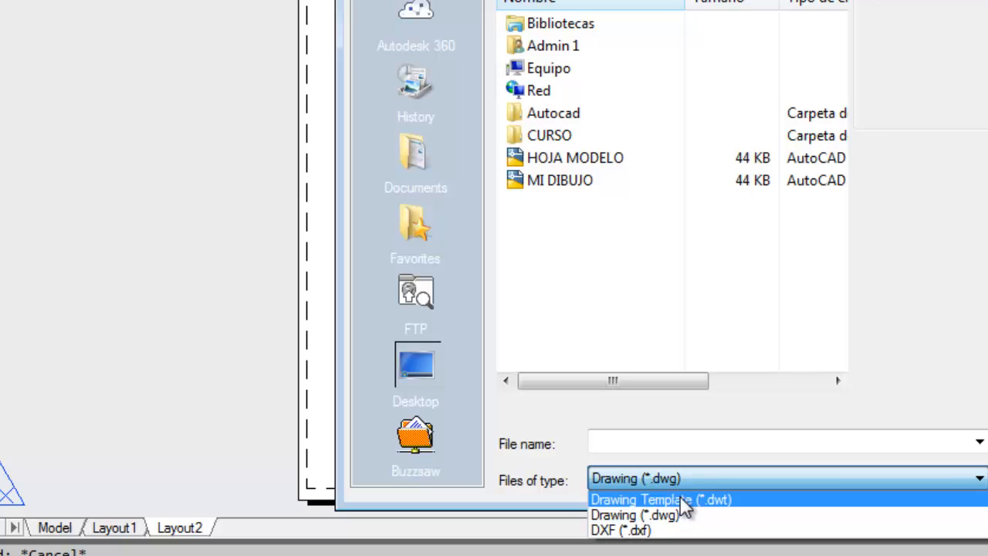
pyautogui.click(683, 500)
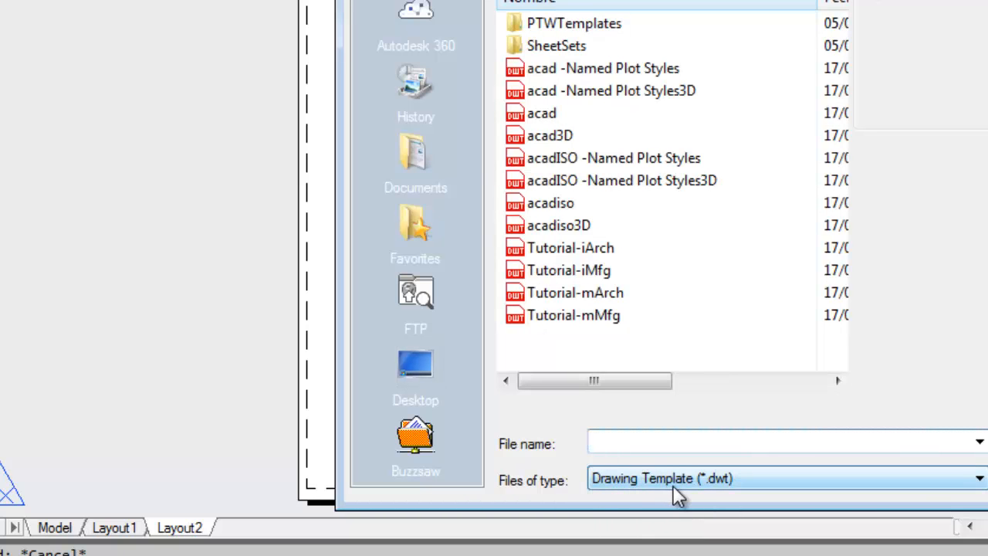
pyautogui.click(431, 365)
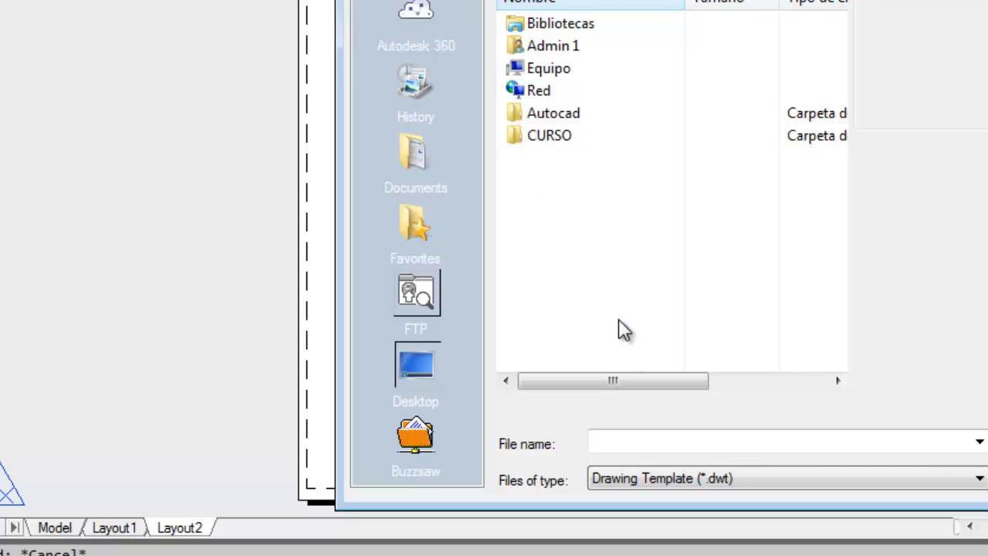
pyautogui.click(585, 498)
pyautogui.click(776, 479)
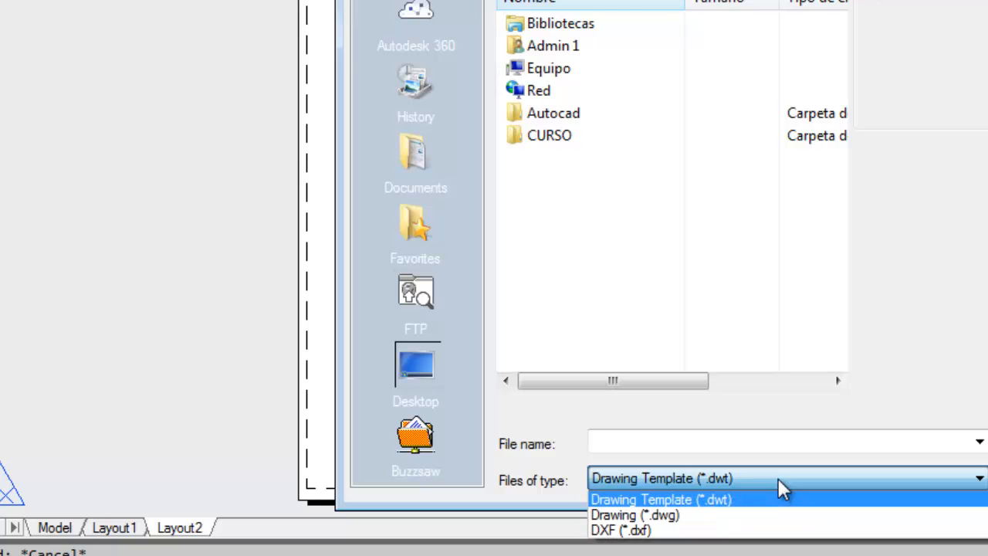
pyautogui.click(687, 516)
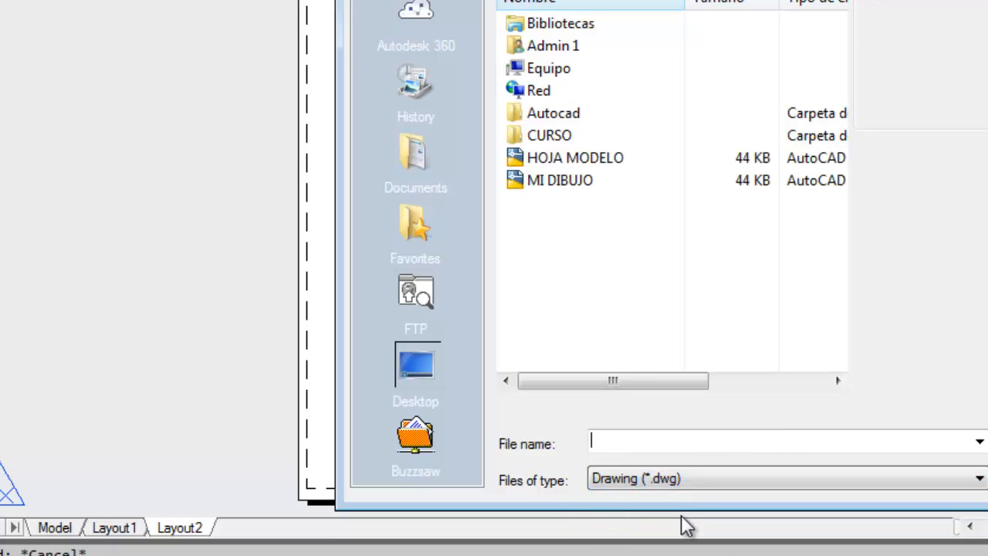
# Step: Insert Layout1 from the HOJA MODELO drawing on the desktop into the current drawing
pyautogui.click(613, 162)
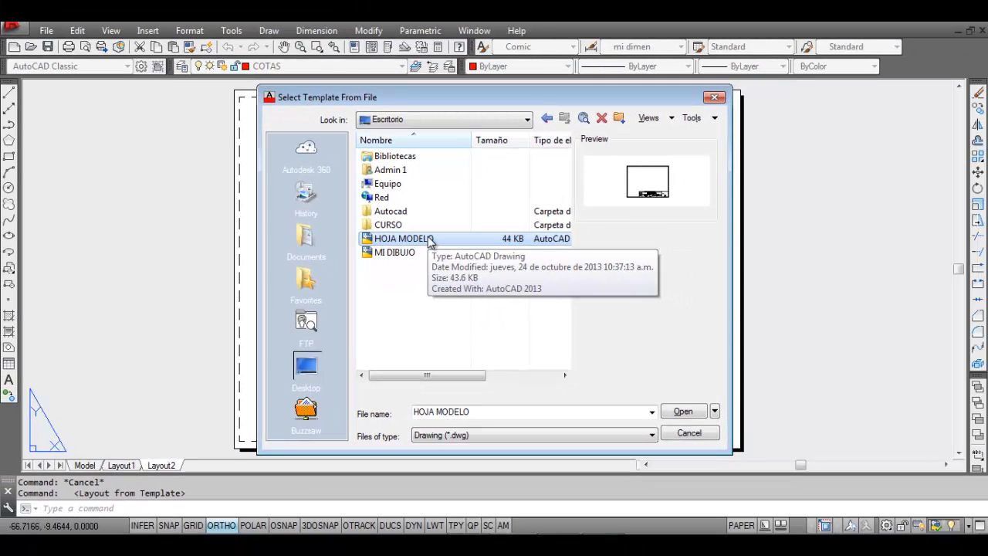
pyautogui.click(697, 413)
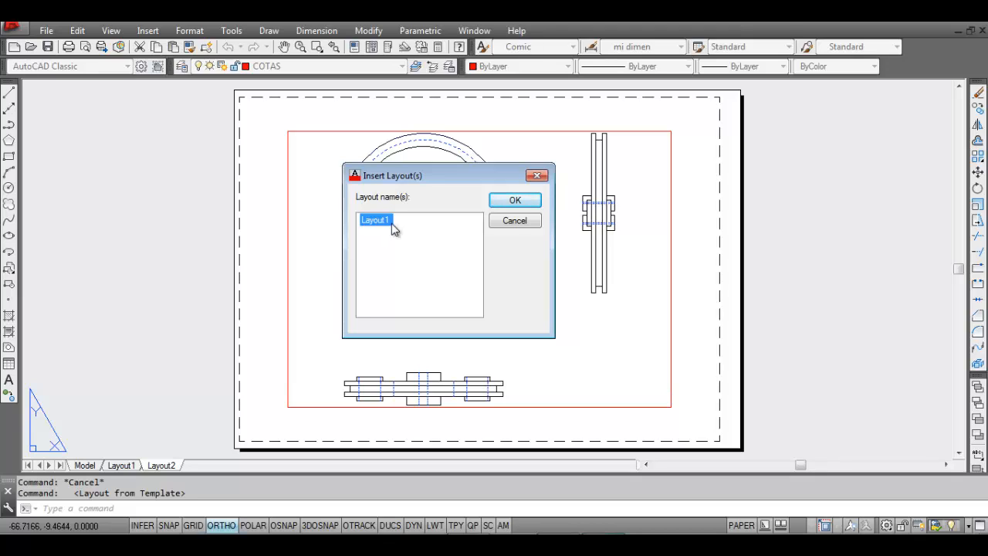
pyautogui.click(530, 207)
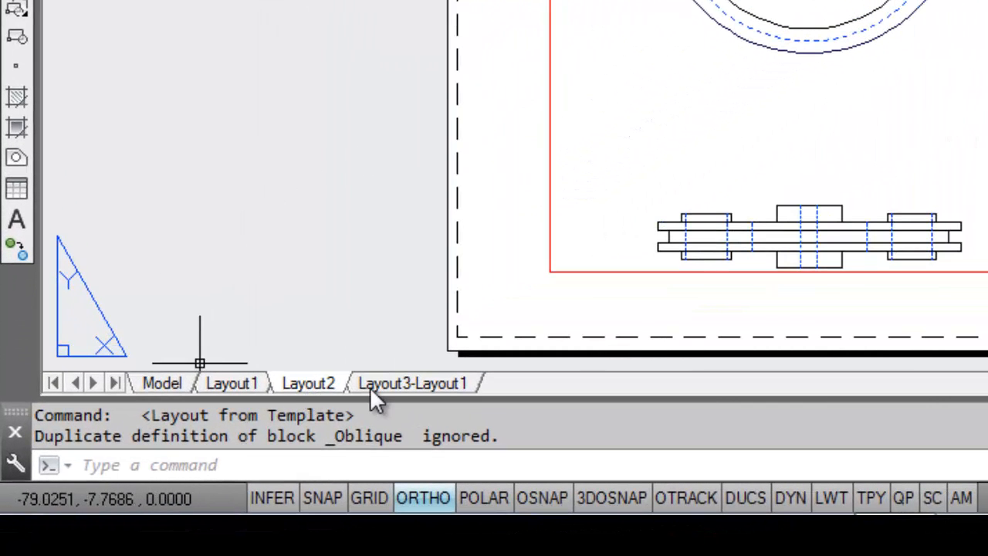
# Step: Switch to the imported layout and examine its sheet frame and title block
pyautogui.moveTo(464, 380)
pyautogui.press('ctrl')
pyautogui.press('ctrl')
pyautogui.press('ctrl')
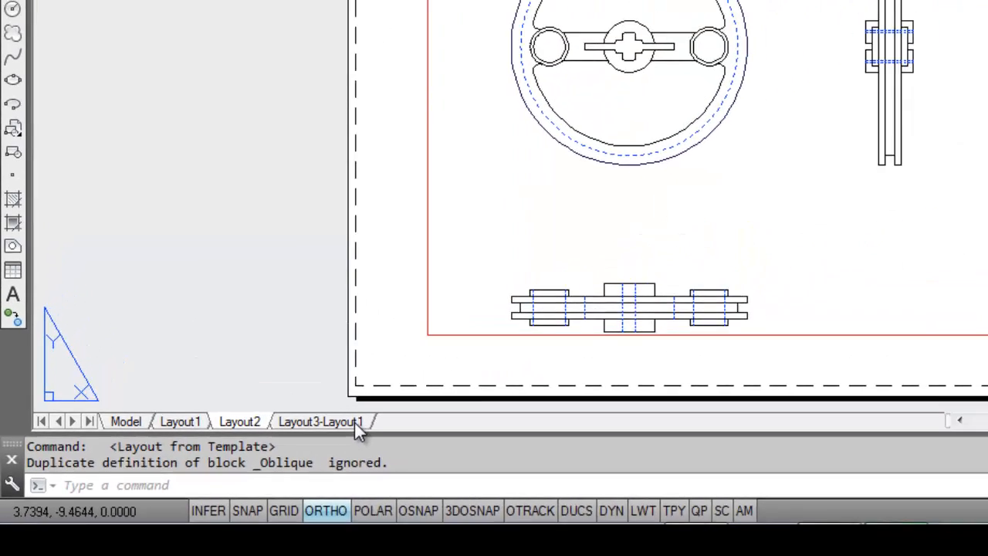
pyautogui.click(456, 384)
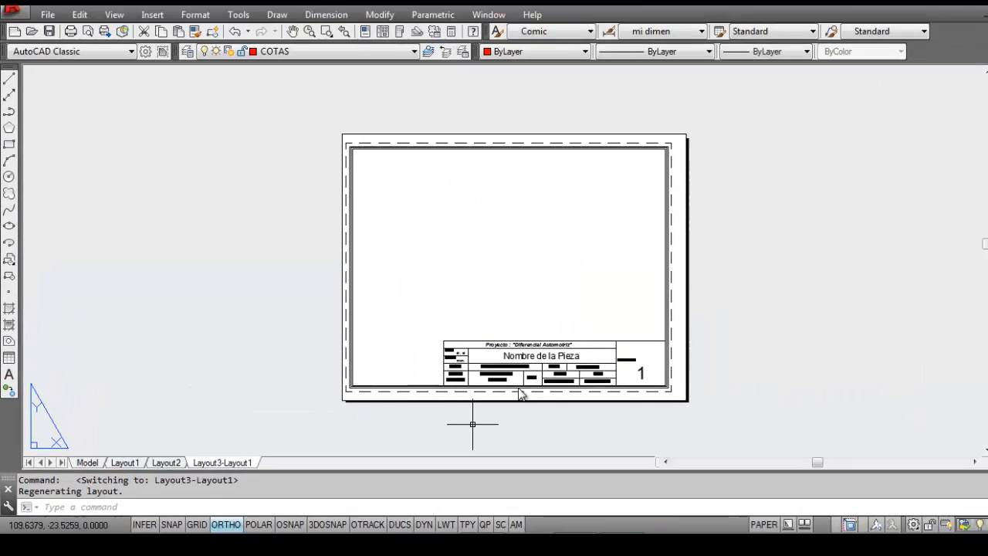
pyautogui.scroll(2, 554, 351)
pyautogui.scroll(-2, 555, 351)
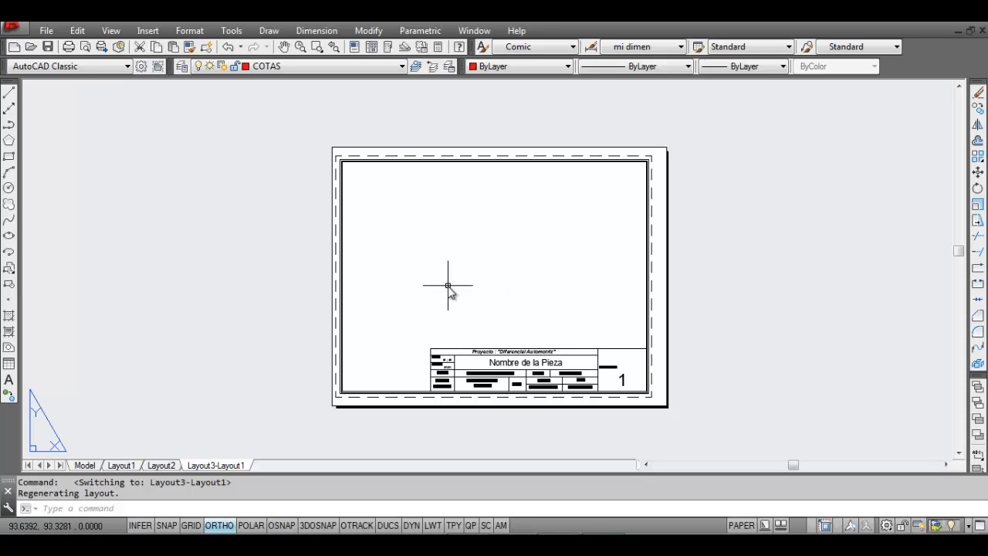
pyautogui.scroll(2, 451, 285)
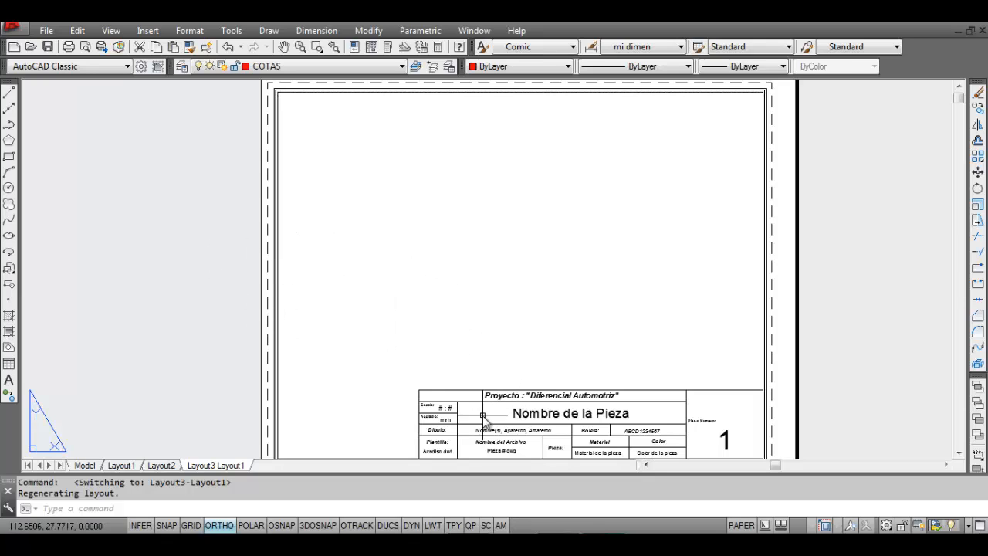
pyautogui.scroll(-2, 494, 340)
pyautogui.moveTo(495, 338); pyautogui.dragTo(492, 309, button='middle')
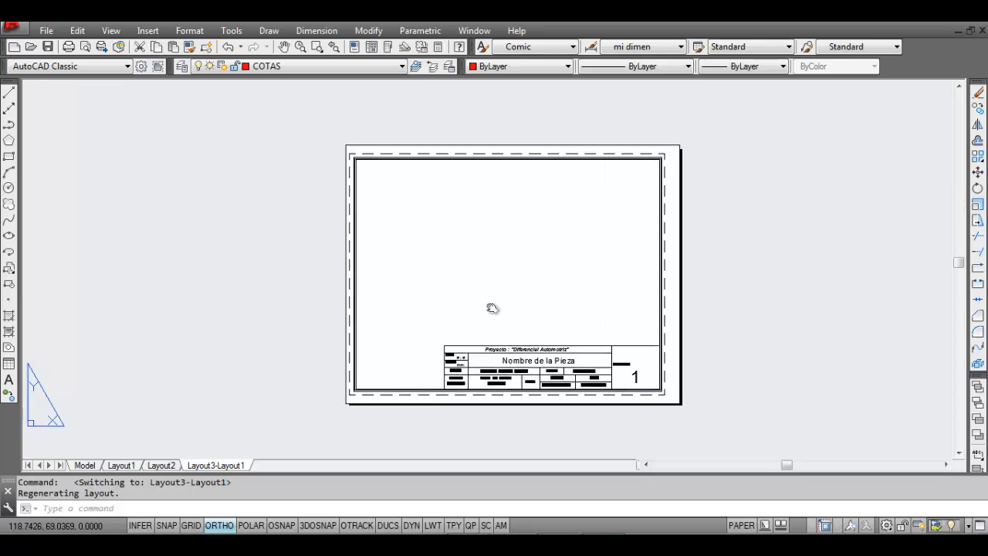
# Step: Fill in the title block's Escala text as 2 : 1
pyautogui.scroll(3, 517, 395)
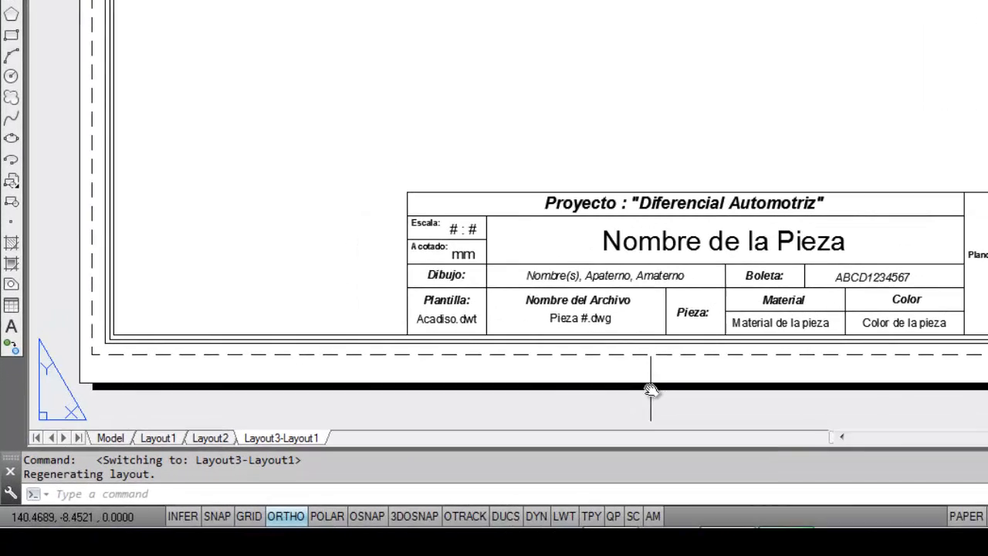
pyautogui.scroll(2, 711, 218)
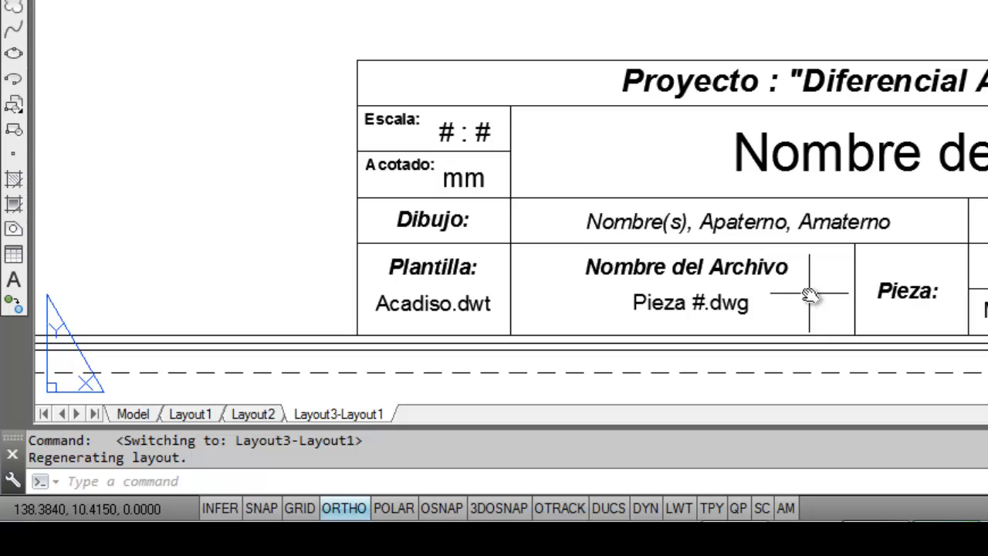
pyautogui.doubleClick(481, 134)
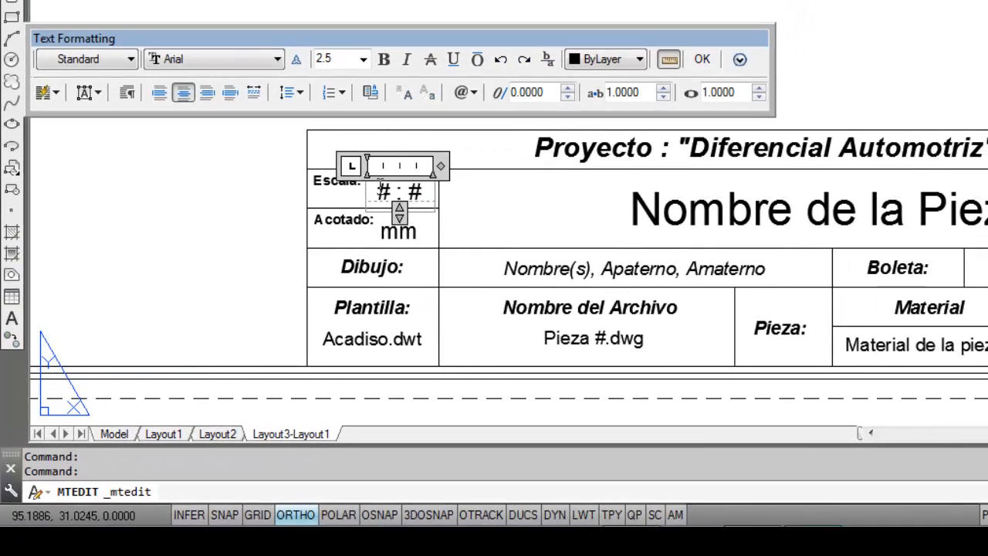
pyautogui.moveTo(376, 191); pyautogui.dragTo(387, 194)
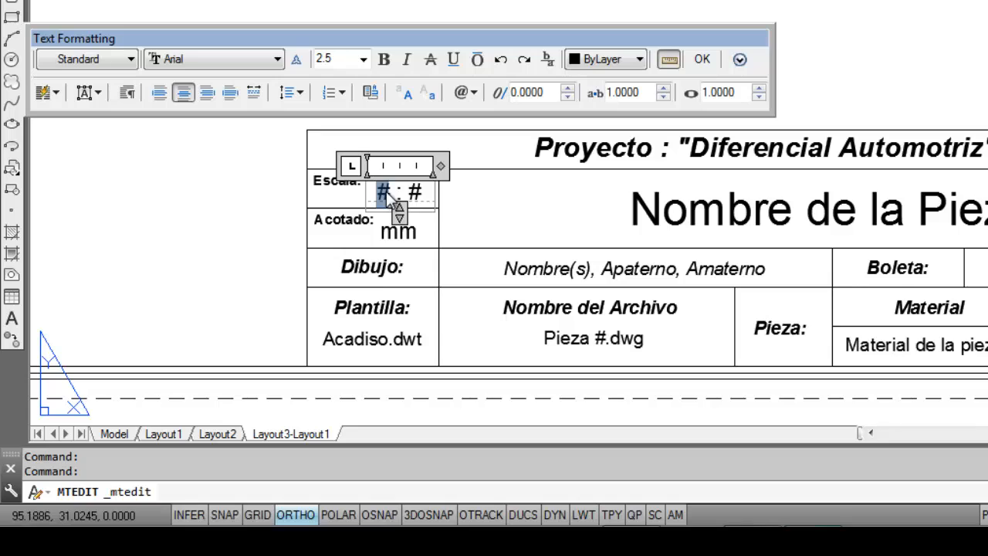
pyautogui.write('2')
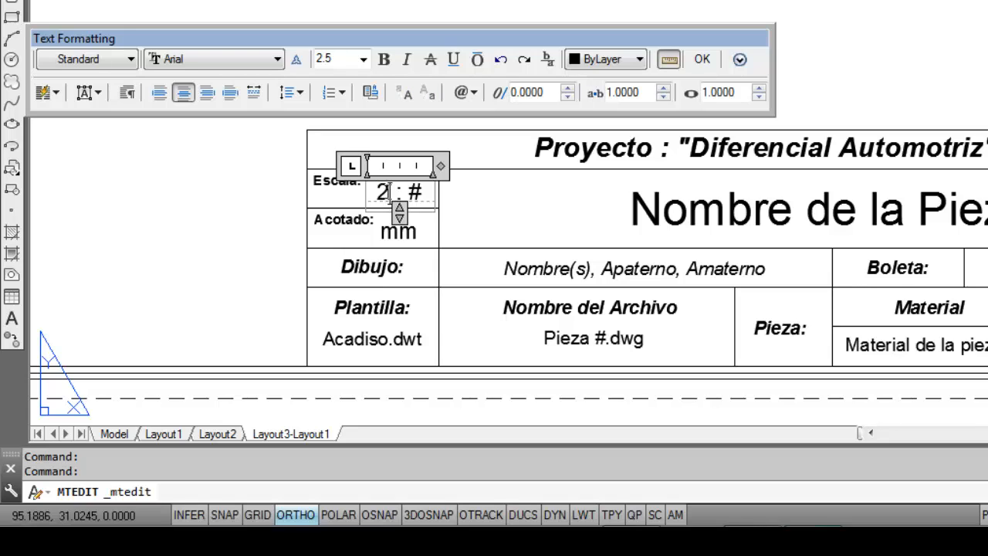
pyautogui.moveTo(408, 191); pyautogui.dragTo(423, 193)
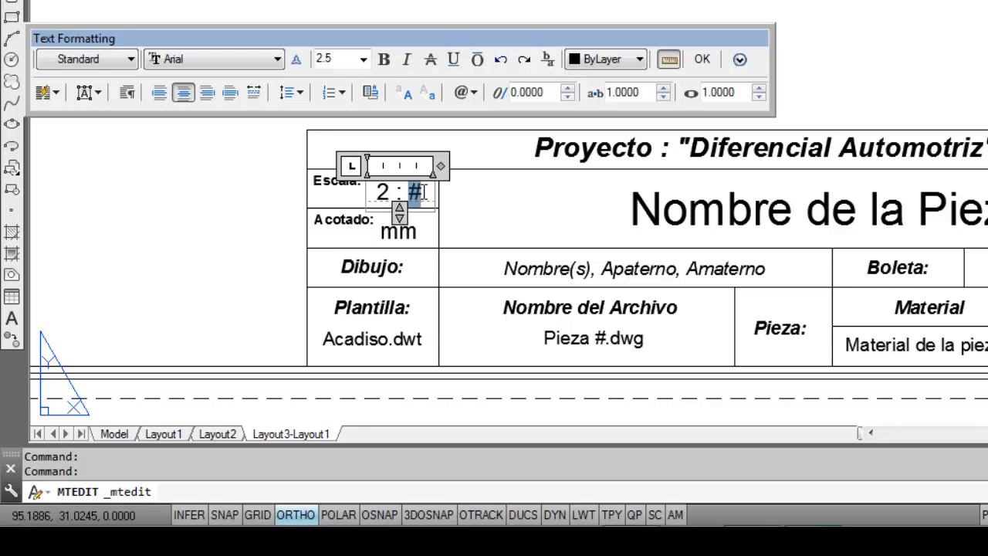
pyautogui.write('1')
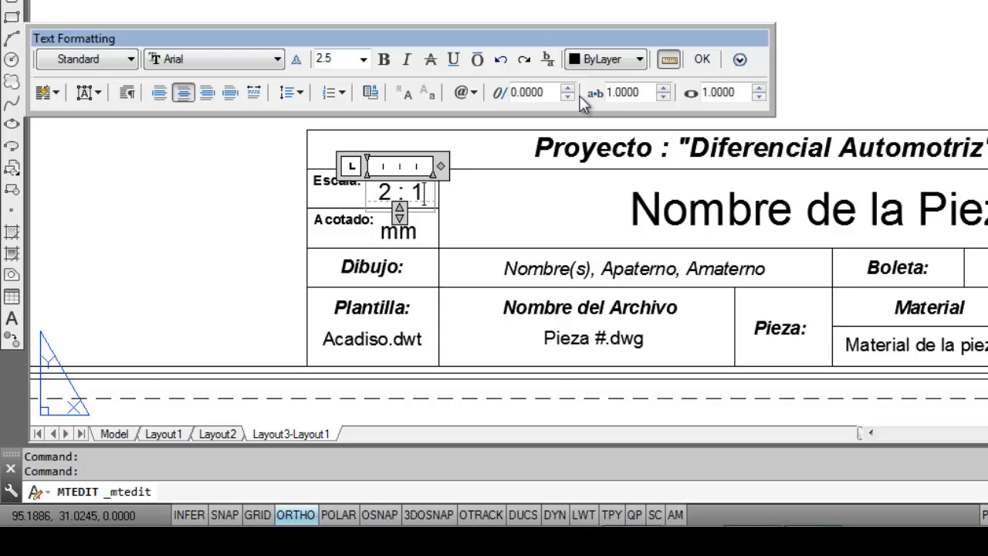
pyautogui.click(702, 59)
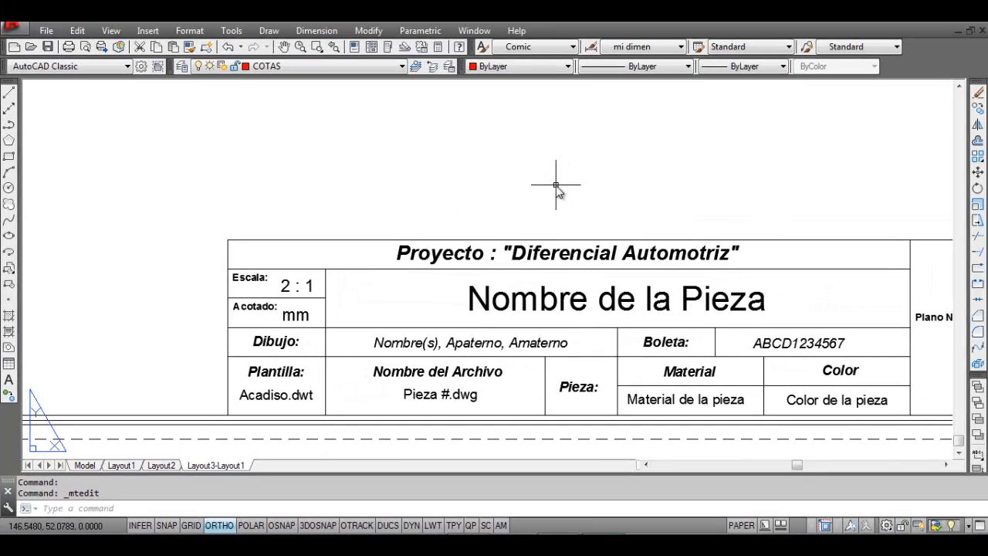
# Step: Open the Layout3-Layout1 (Carta H) page setup of the imported layout for modification
pyautogui.scroll(-3, 512, 297)
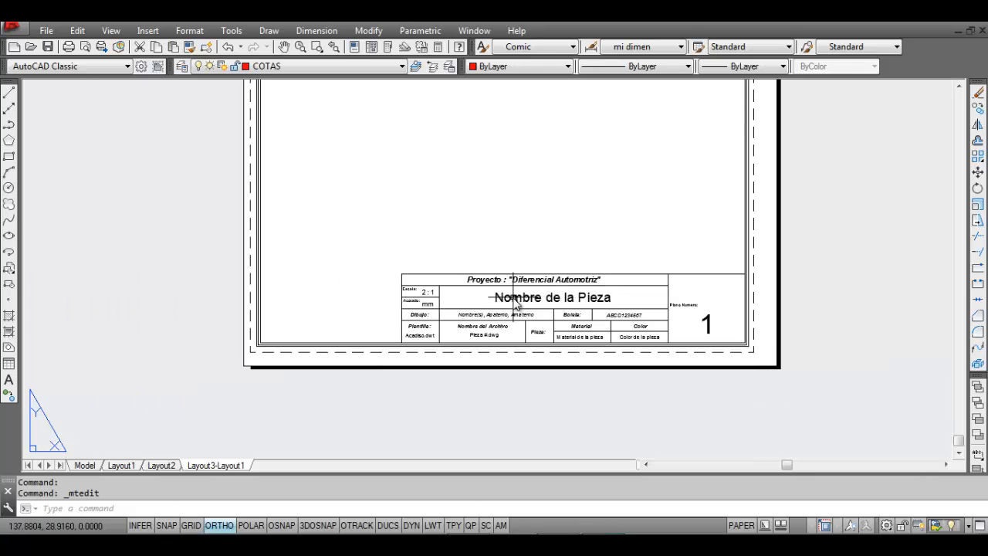
pyautogui.moveTo(583, 199); pyautogui.dragTo(569, 275, button='middle')
pyautogui.scroll(-2, 566, 250)
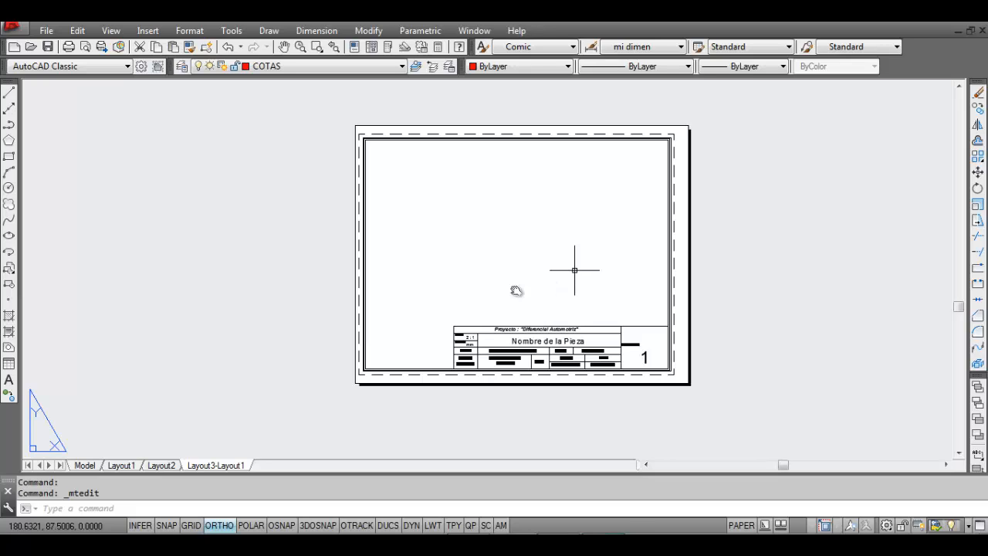
pyautogui.scroll(2, 486, 289)
pyautogui.moveTo(486, 291); pyautogui.dragTo(491, 306, button='middle')
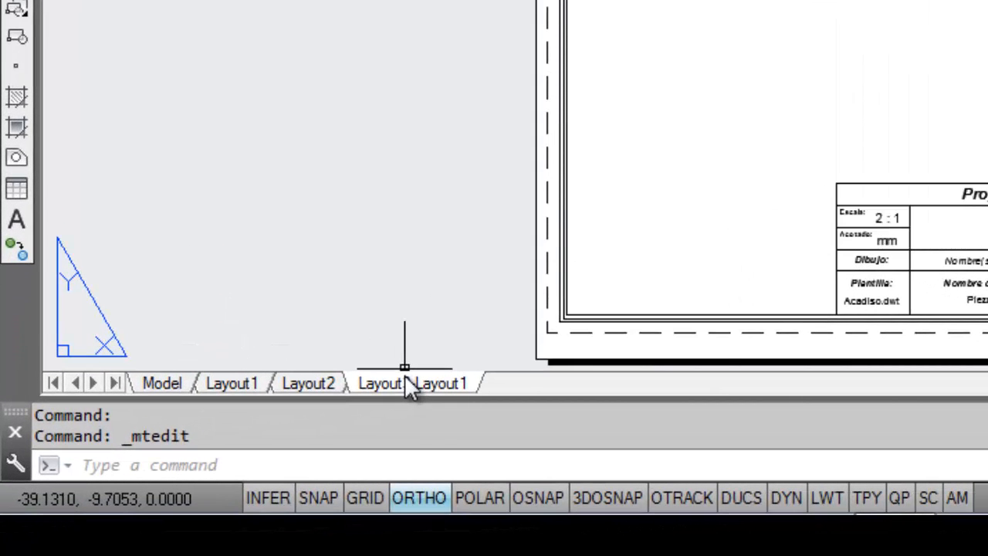
pyautogui.rightClick(407, 378)
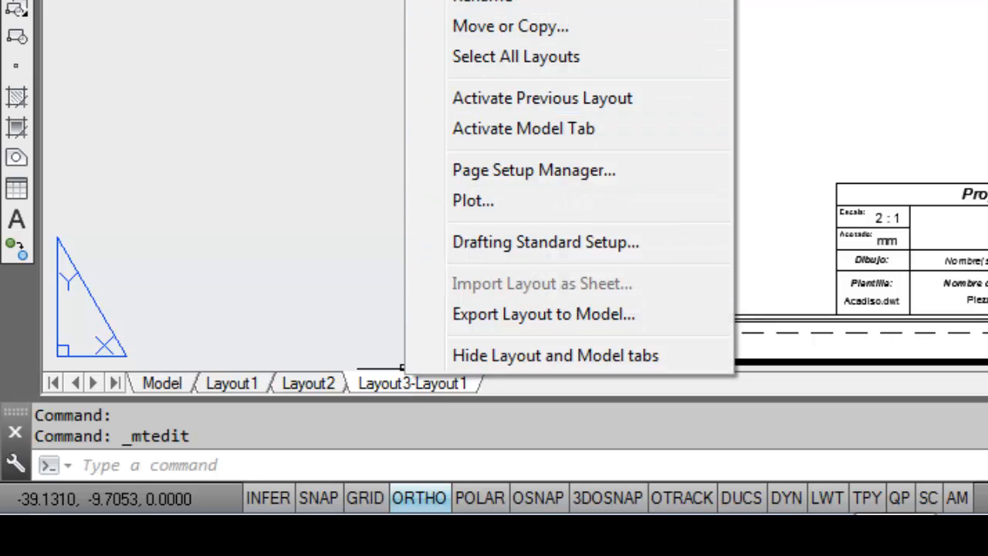
pyautogui.click(626, 171)
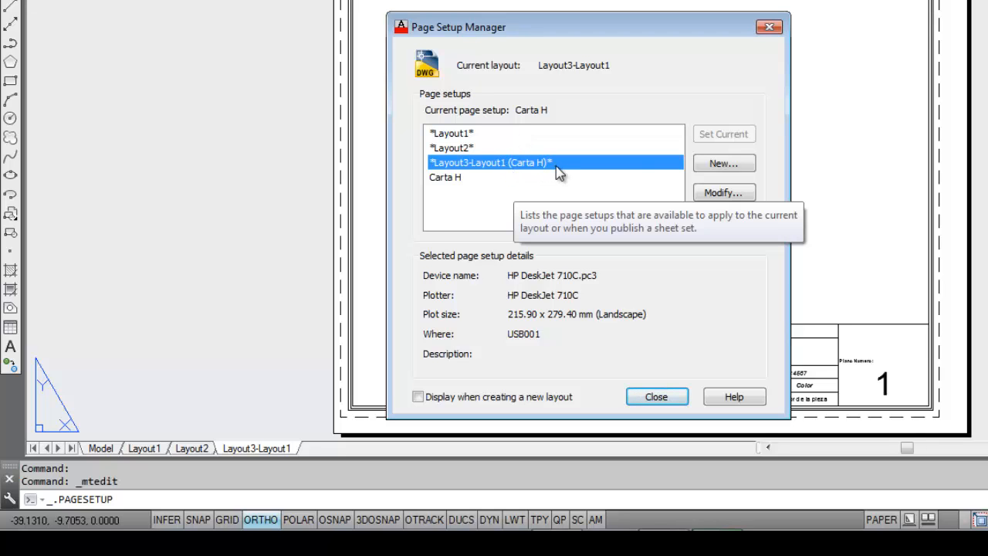
pyautogui.click(558, 171)
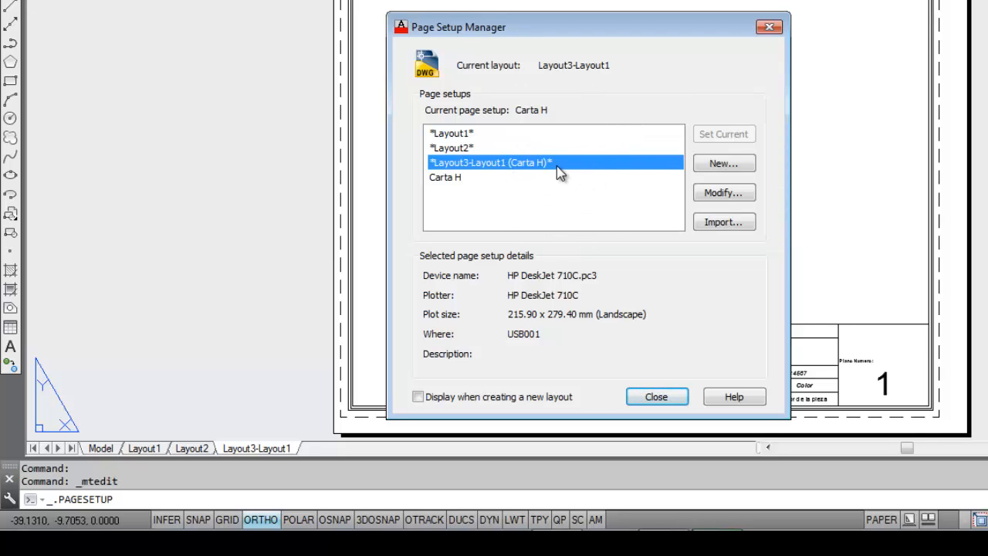
pyautogui.click(723, 193)
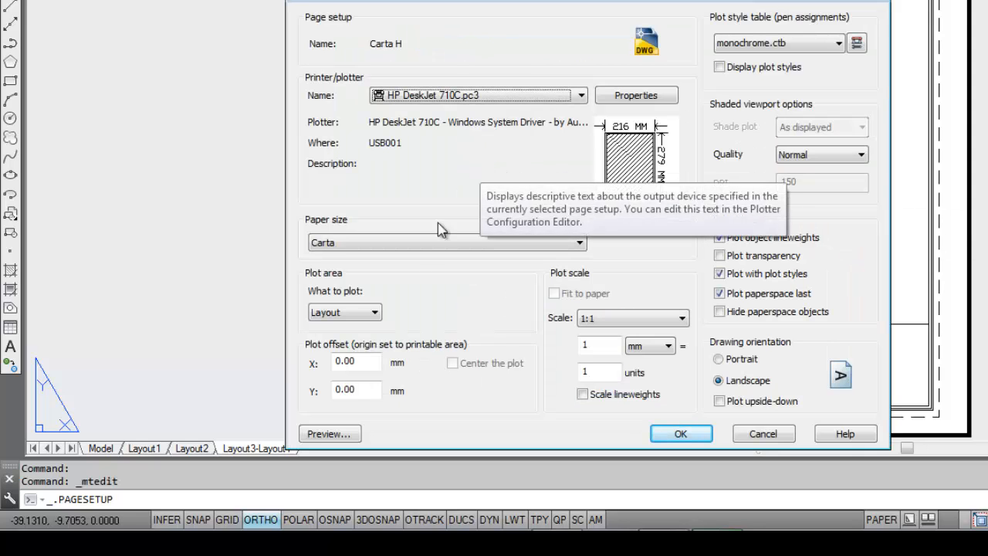
# Step: Review the page setup's plot scale, paper size and plotter settings
pyautogui.click(608, 340)
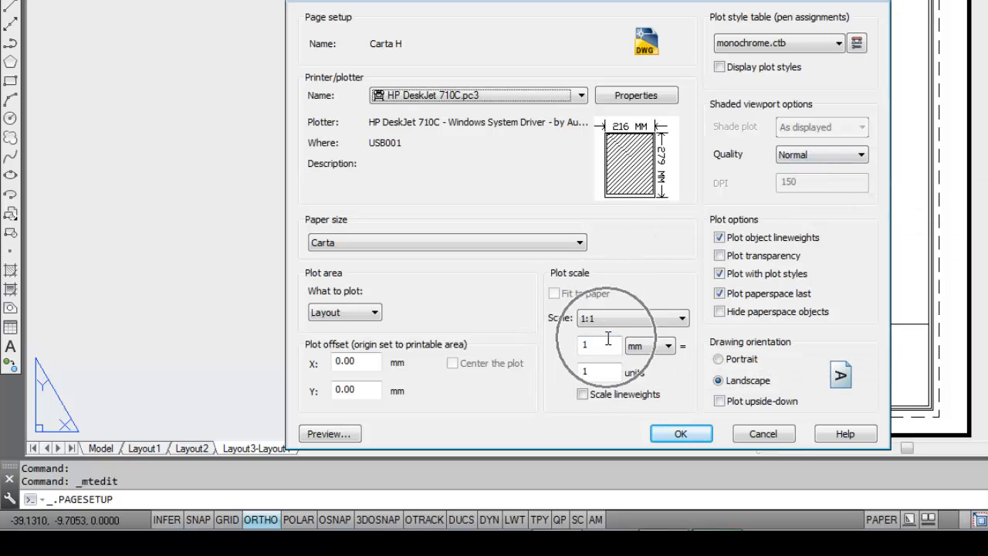
pyautogui.click(342, 257)
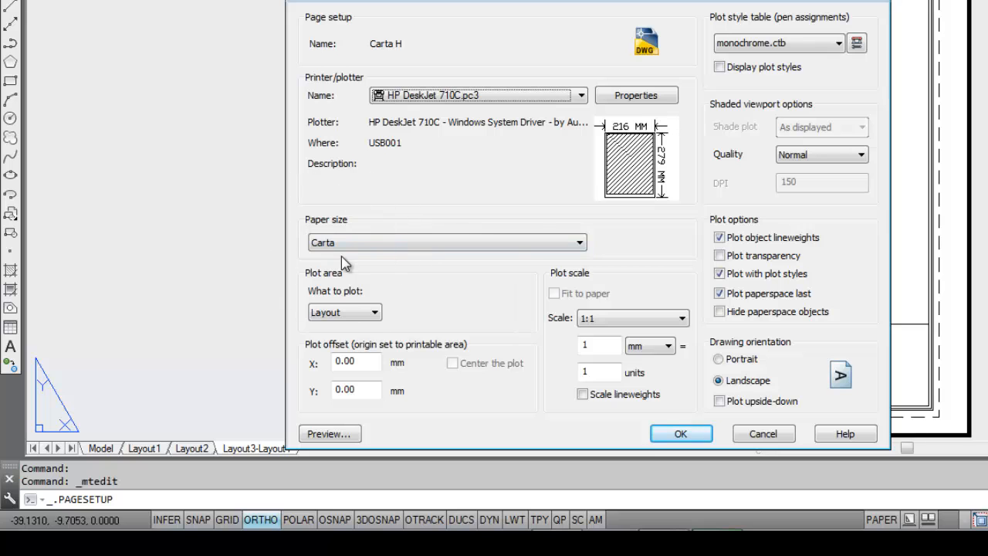
pyautogui.click(425, 110)
pyautogui.click(425, 110)
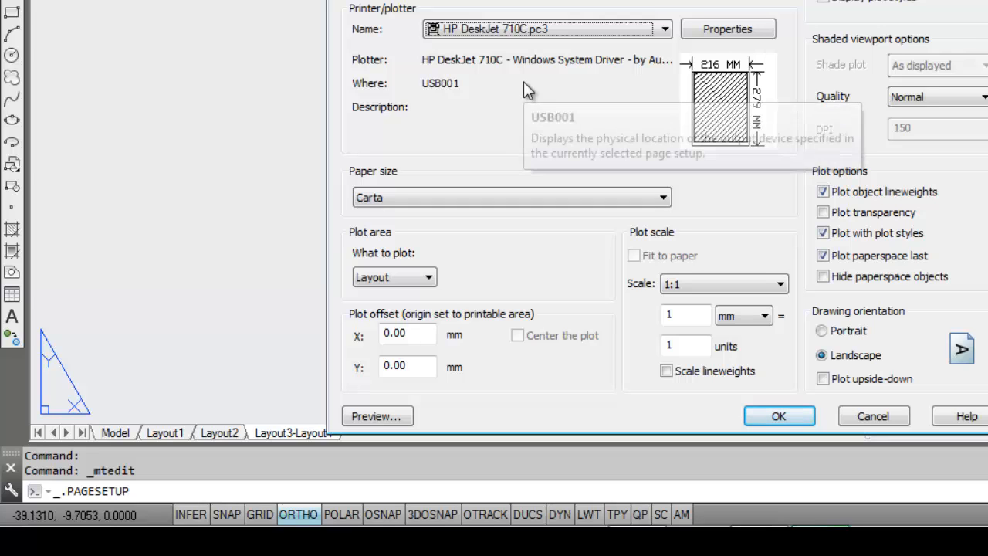
# Step: Try Microsoft XPS Document Writer as the layout's plotter, discard the page setup changes and leave the Page Setup Manager
pyautogui.click(576, 35)
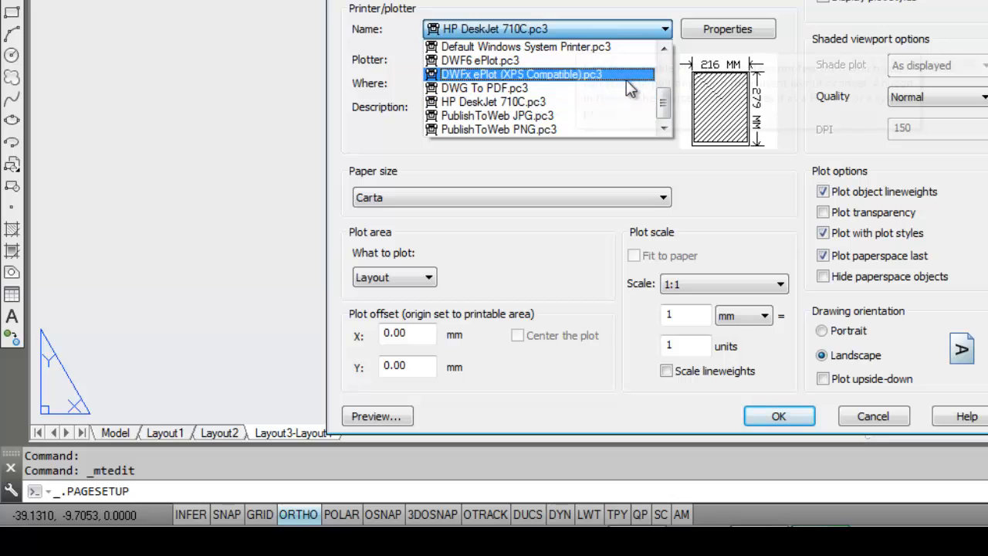
pyautogui.moveTo(665, 111); pyautogui.dragTo(667, 80)
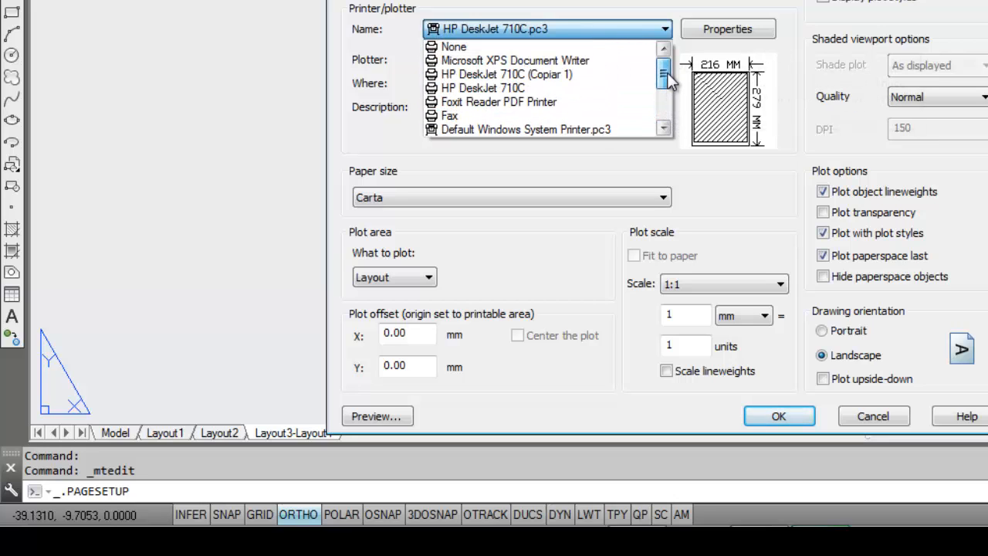
pyautogui.click(507, 60)
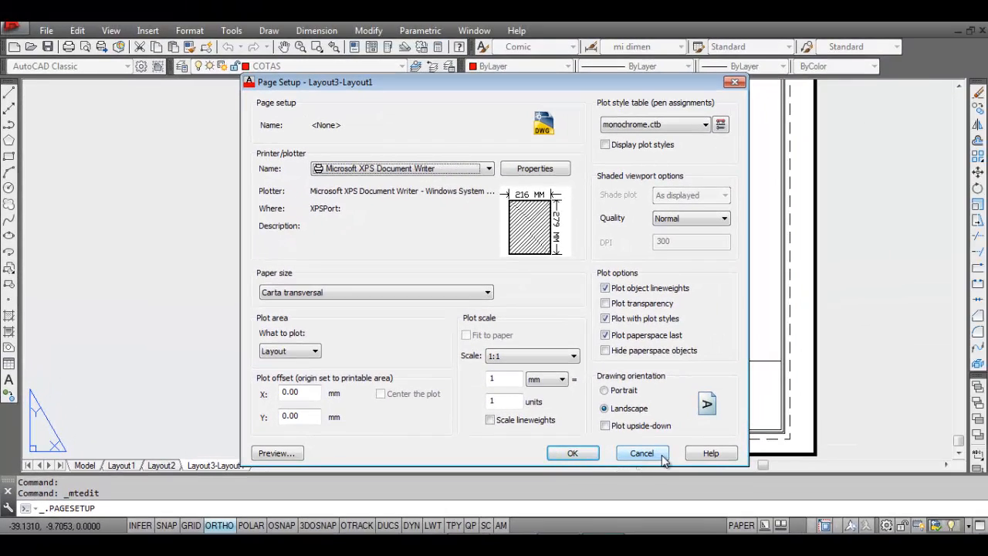
pyautogui.click(660, 455)
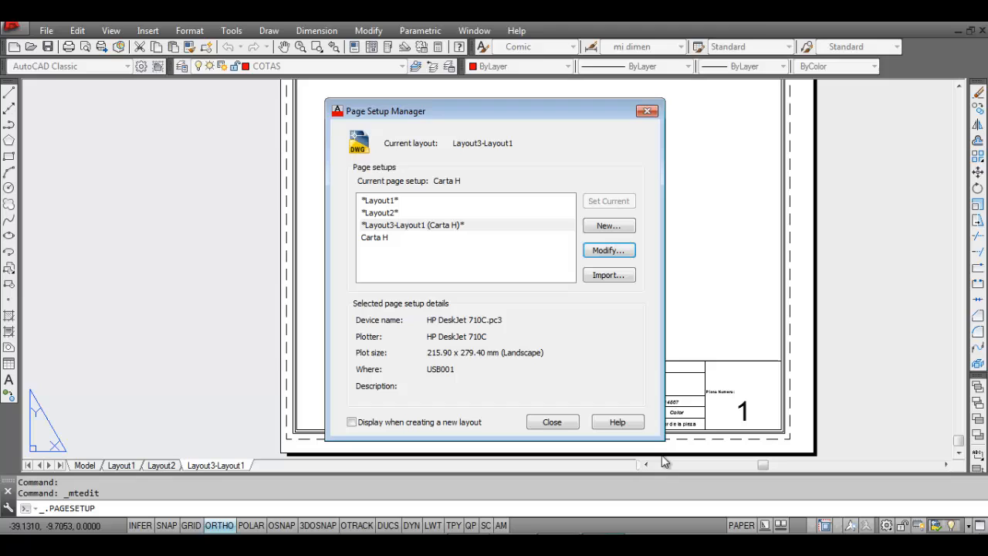
pyautogui.click(569, 425)
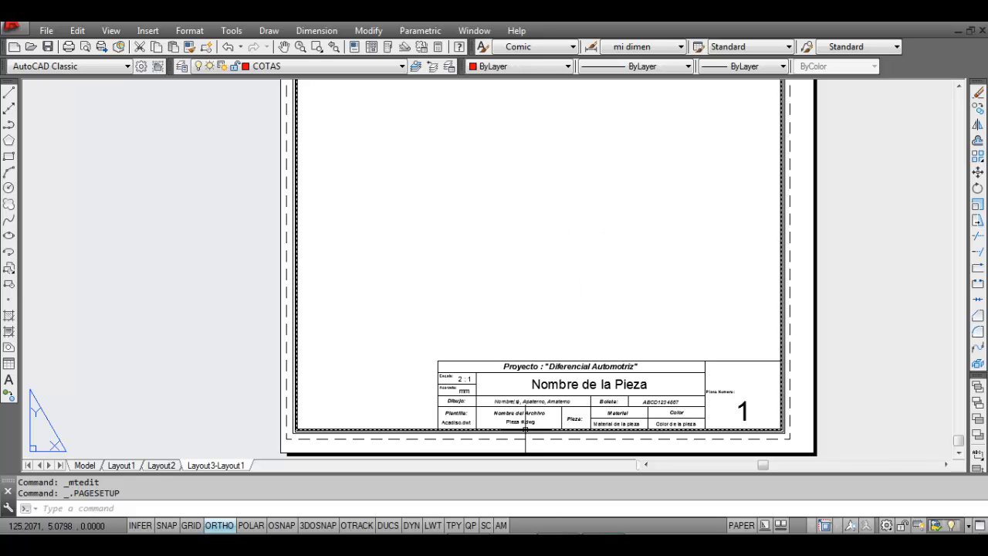
# Step: Look at the part's views in model space and return to the imported layout
pyautogui.scroll(-3, 595, 260)
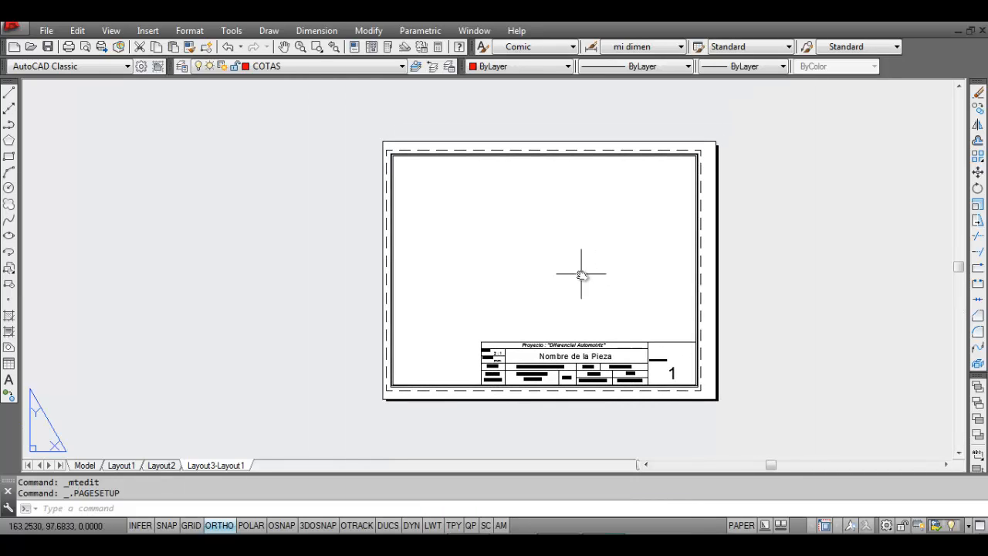
pyautogui.click(91, 467)
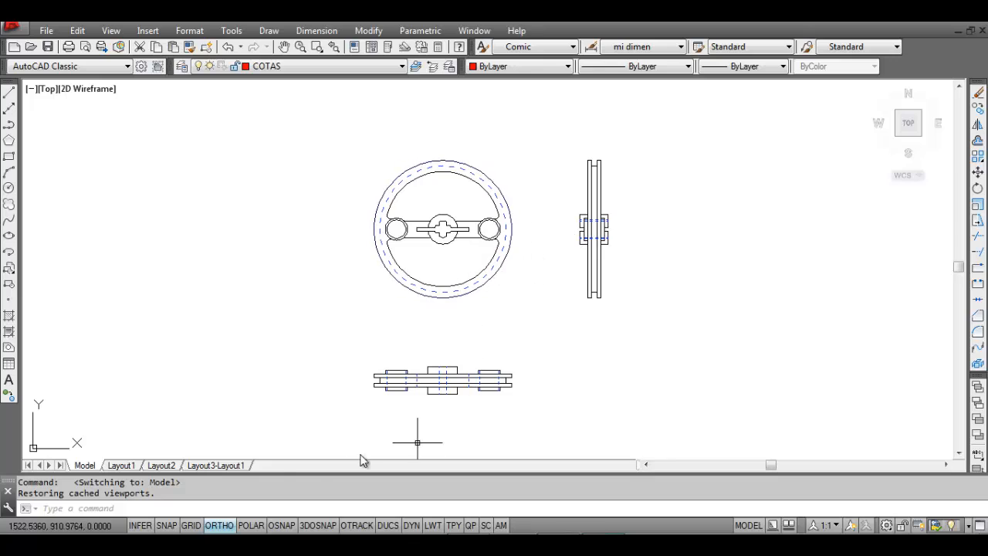
pyautogui.click(246, 466)
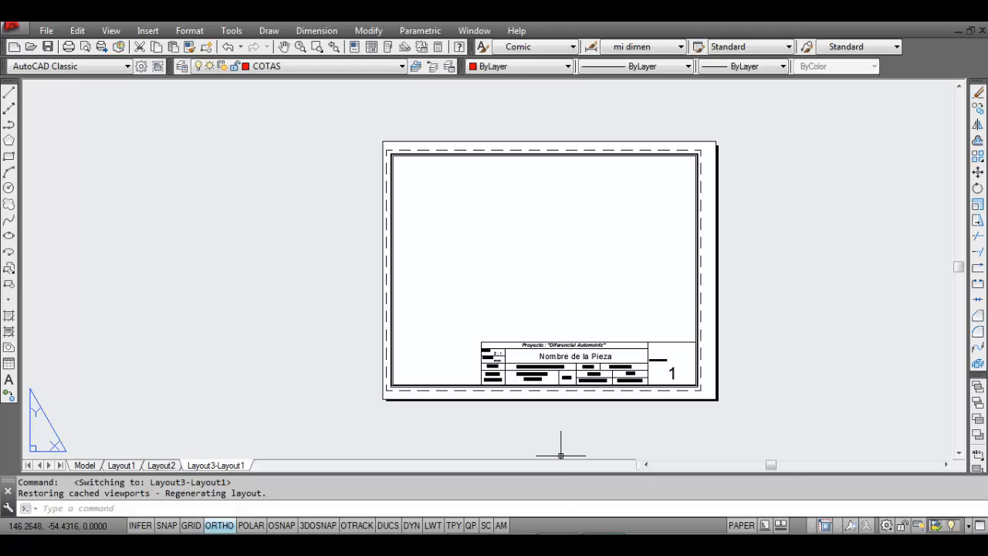
# Step: Switch to the image viewer, look at the previous picture and return to AutoCAD
pyautogui.click(559, 542)
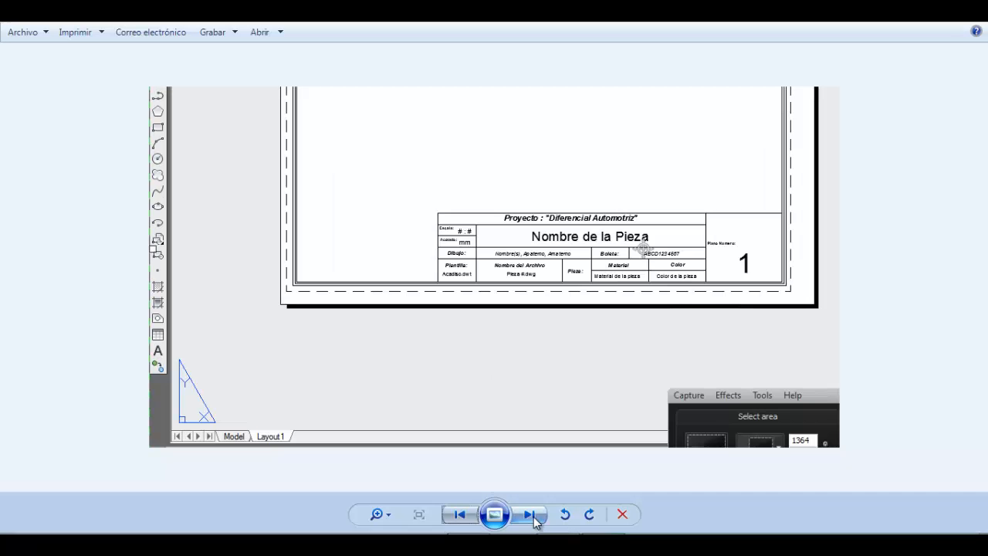
pyautogui.click(458, 516)
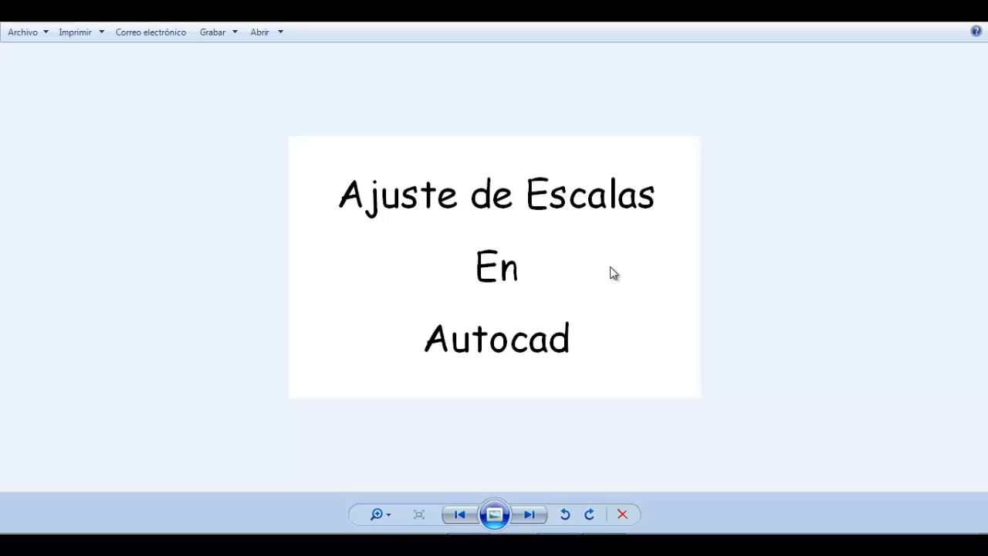
pyautogui.click(502, 542)
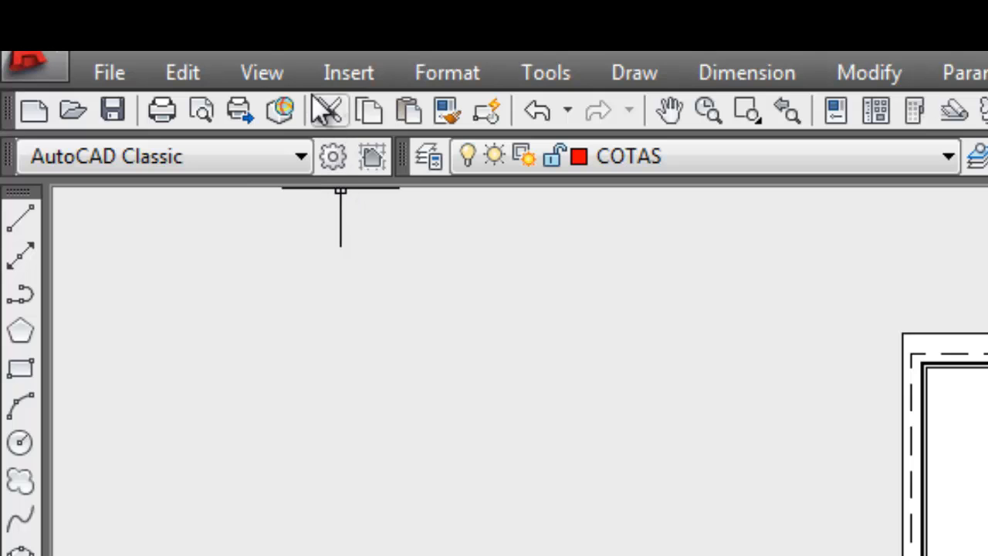
# Step: Create a single rectangular viewport in the middle of the sheet, above the title block, and delete it
pyautogui.click(292, 80)
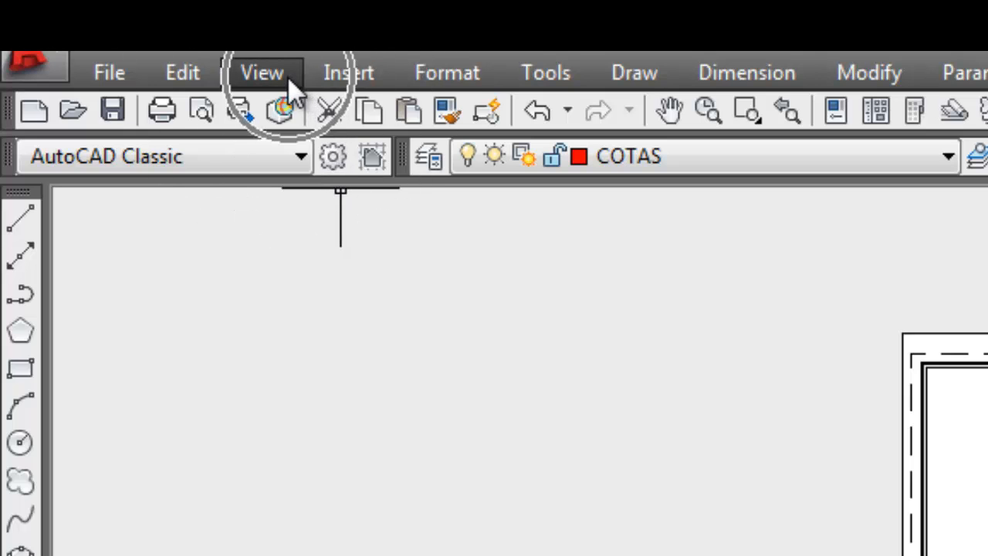
pyautogui.click(290, 77)
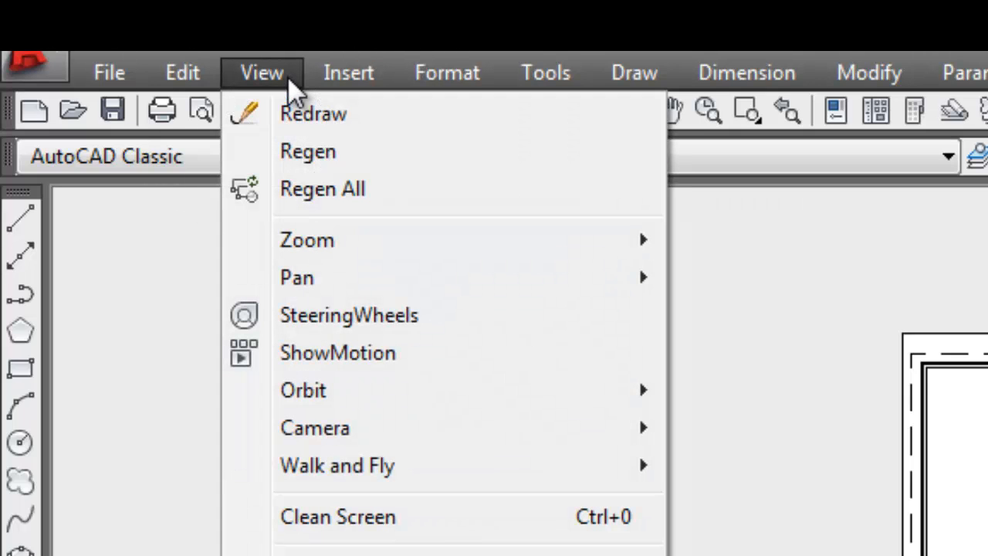
pyautogui.moveTo(302, 480)
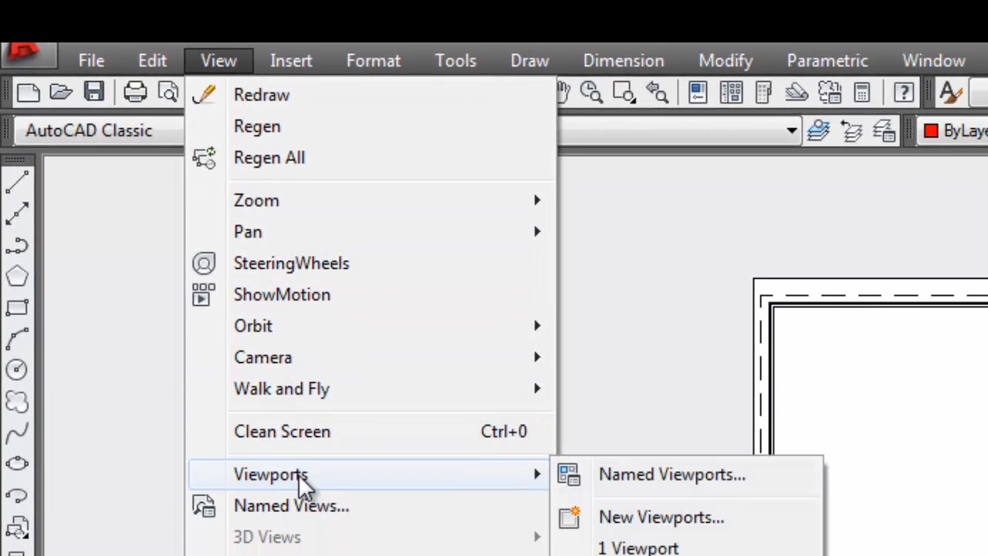
pyautogui.click(336, 477)
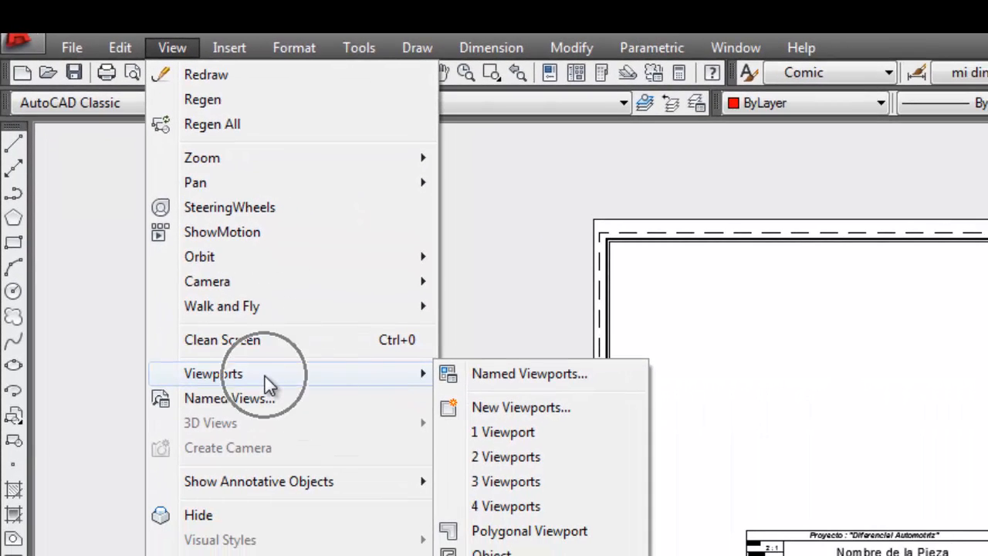
pyautogui.click(559, 444)
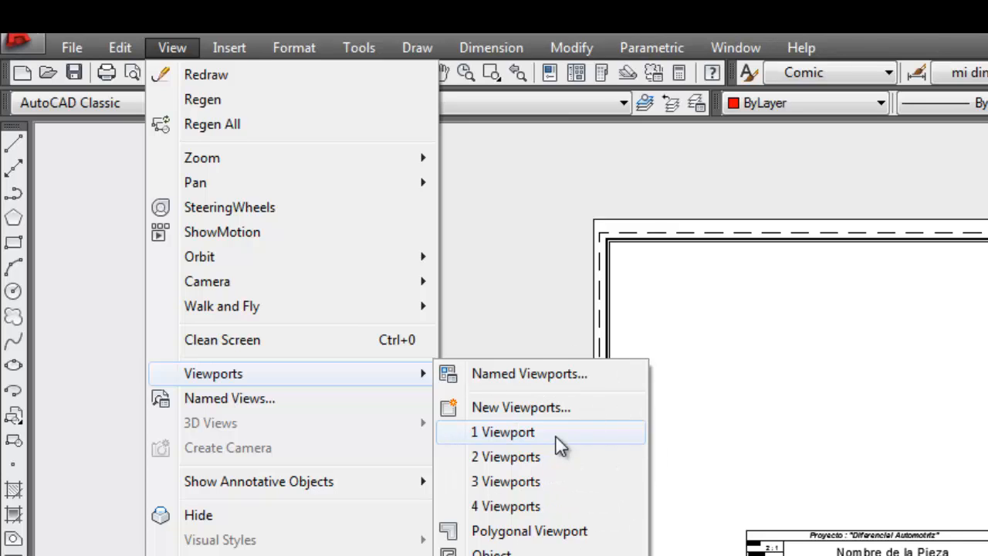
pyautogui.click(559, 445)
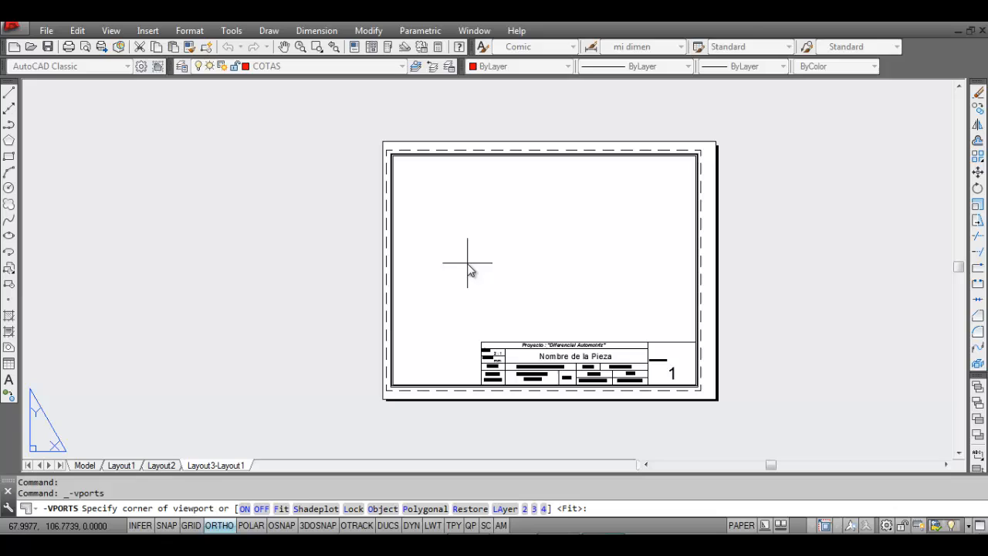
pyautogui.click(454, 225)
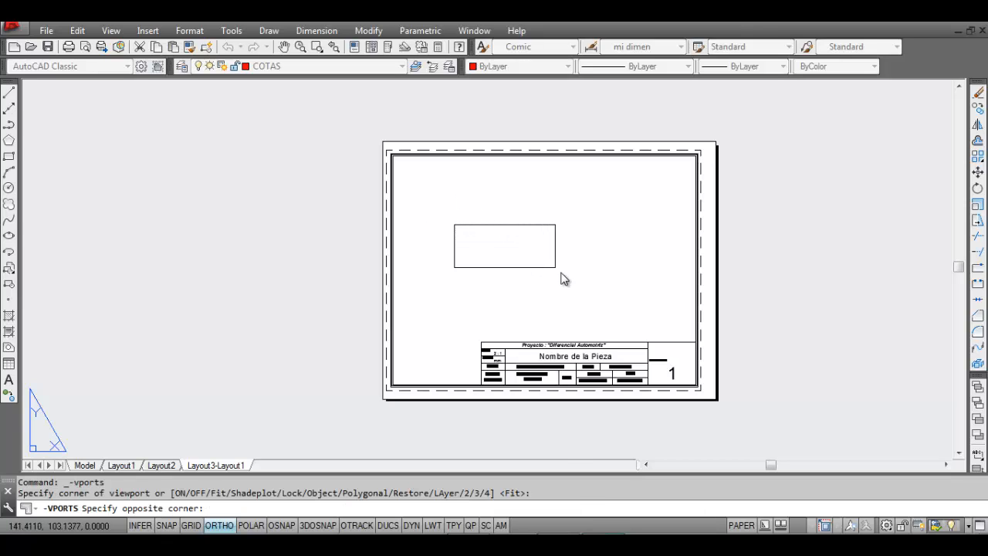
pyautogui.click(626, 309)
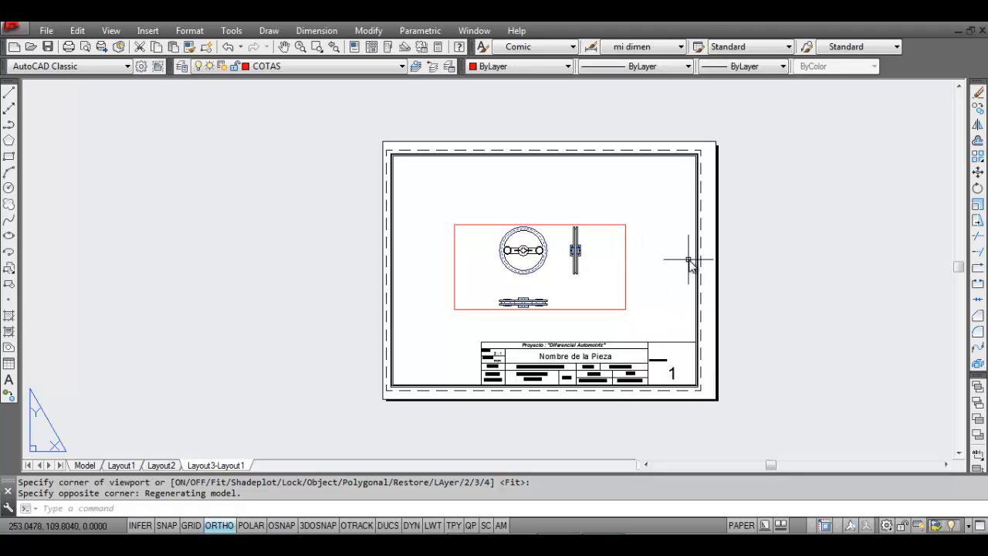
pyautogui.click(615, 226)
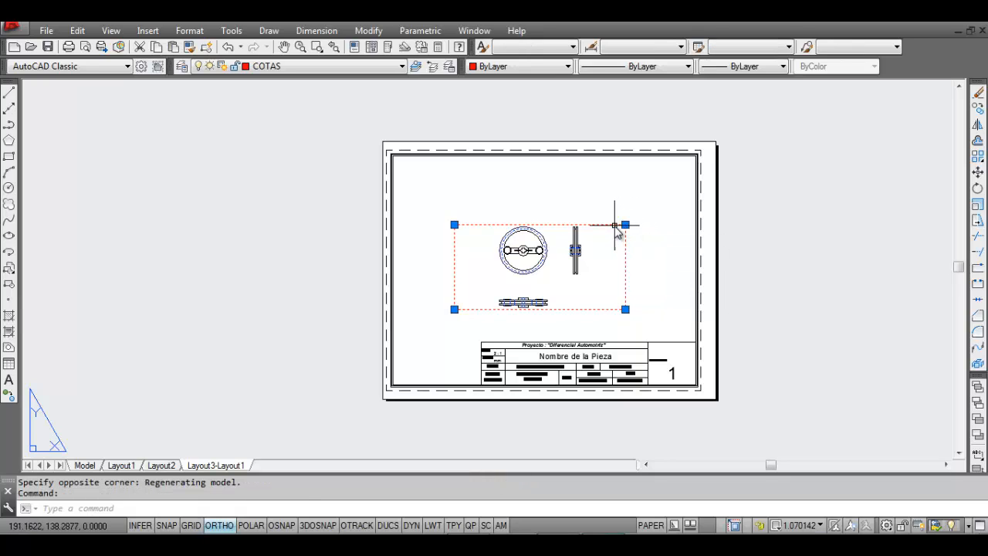
pyautogui.press('Delete')
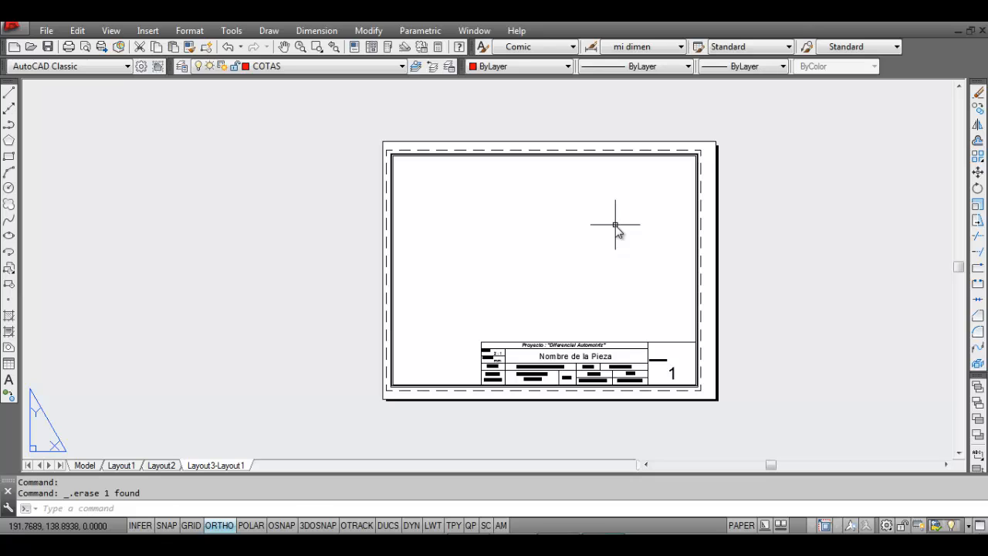
# Step: Start a single rectangular viewport with object snap and ortho off, placing its first corner just inside the inner frame's upper-left corner
pyautogui.click(122, 34)
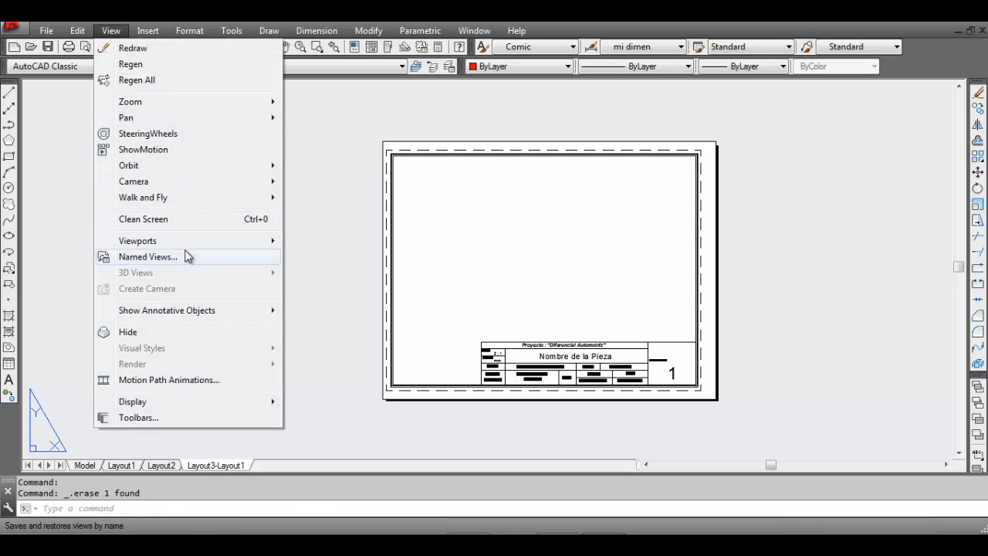
pyautogui.moveTo(185, 246)
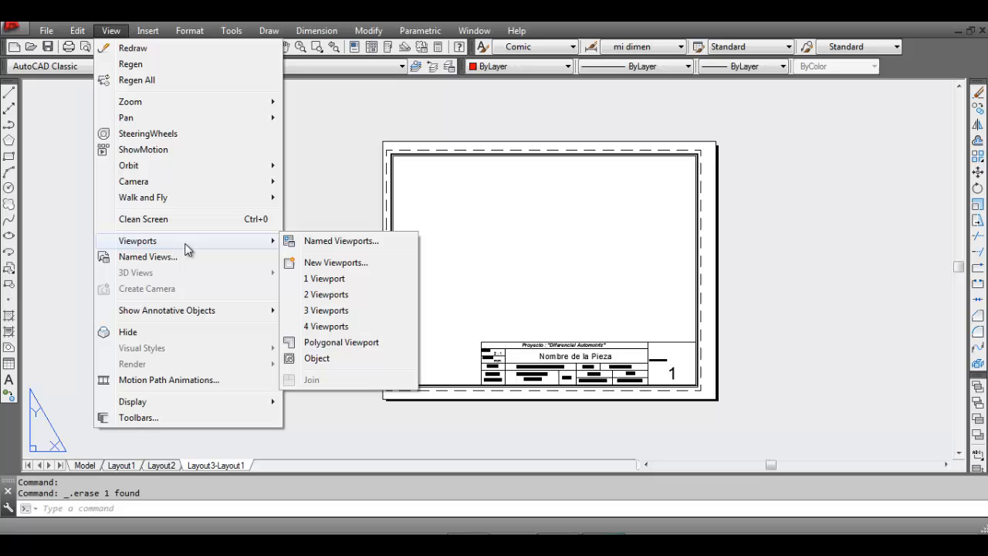
pyautogui.click(356, 278)
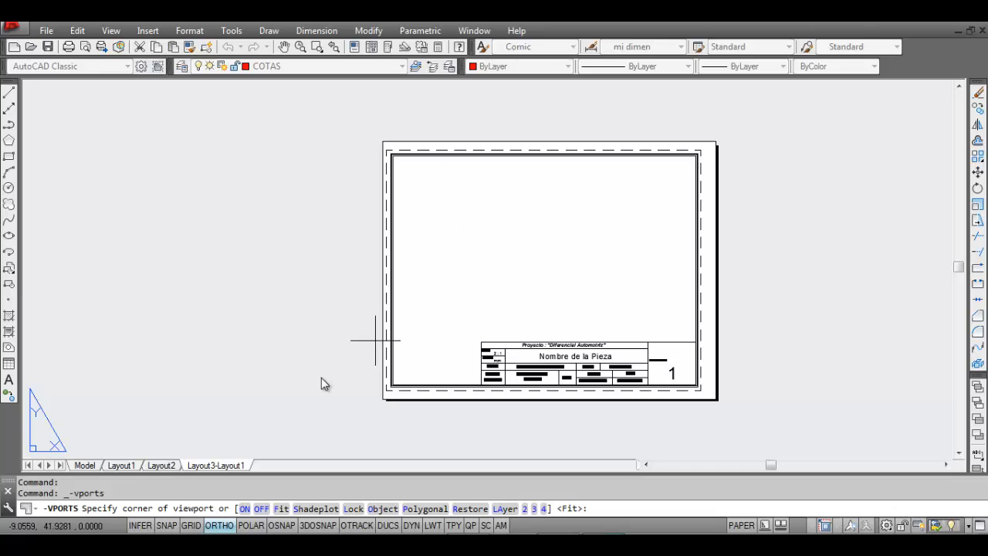
pyautogui.click(282, 525)
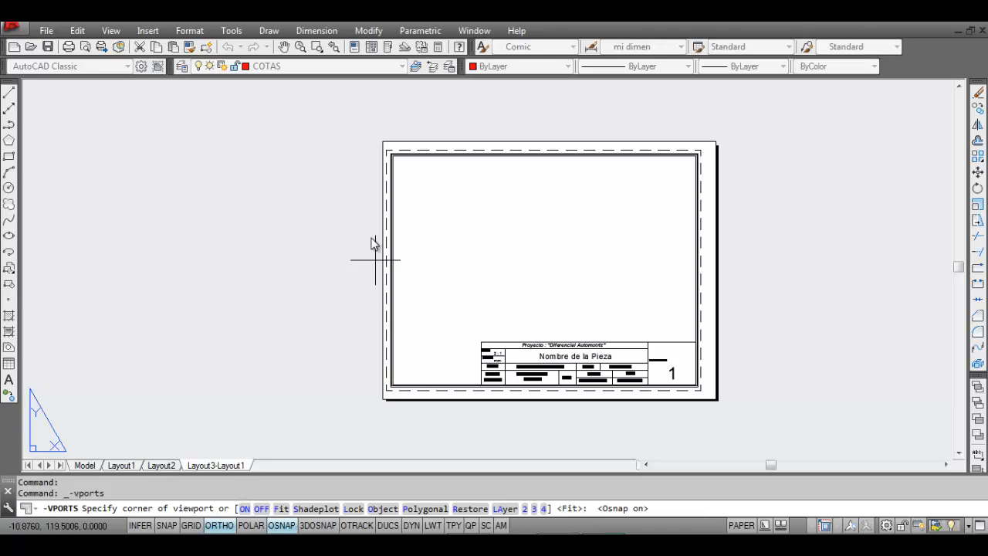
pyautogui.scroll(5, 397, 159)
pyautogui.scroll(3, 379, 144)
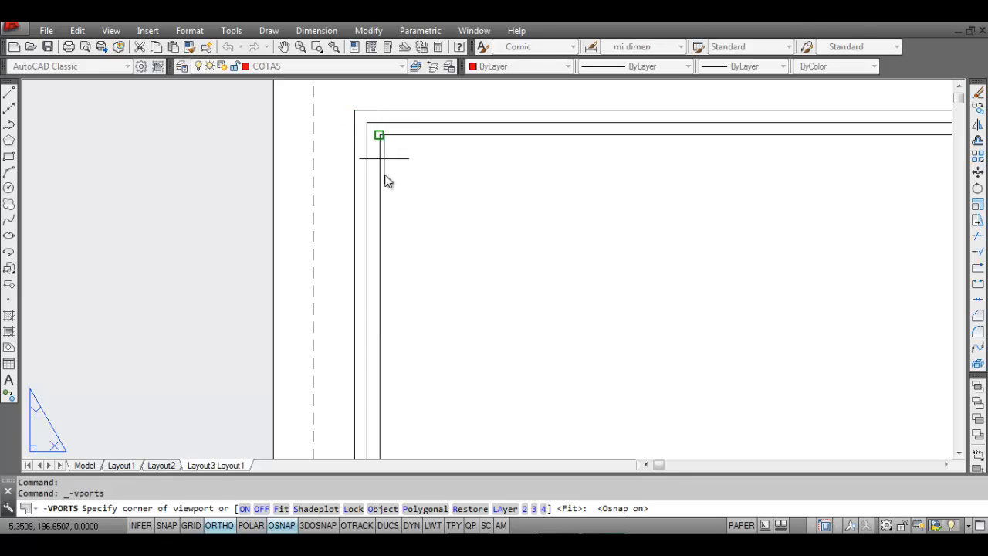
pyautogui.click(291, 527)
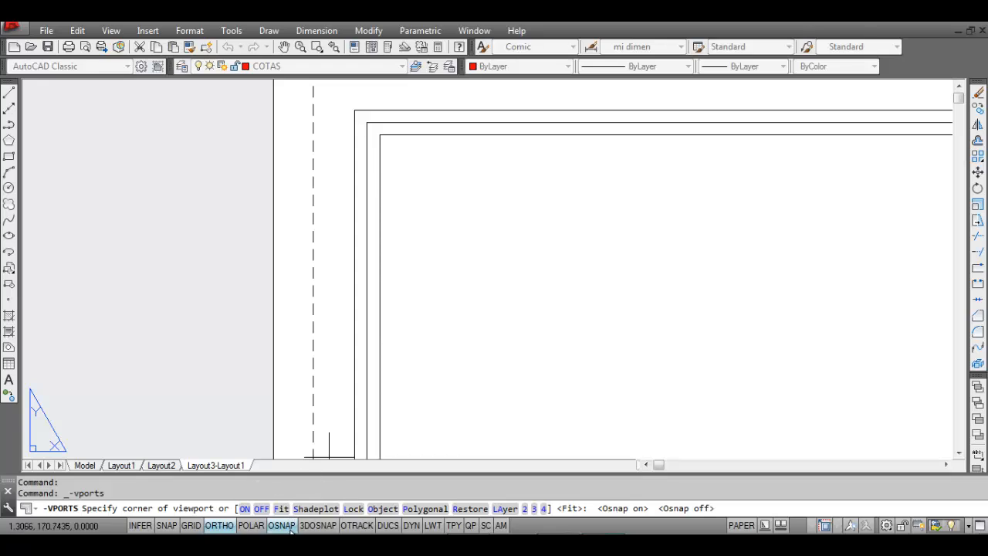
pyautogui.click(220, 526)
pyautogui.scroll(-3, 440, 221)
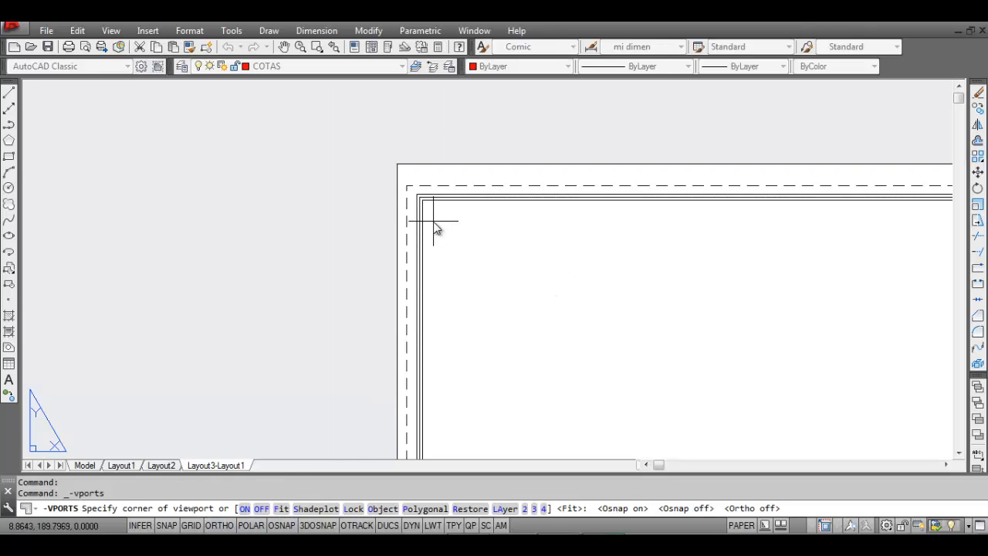
pyautogui.scroll(-2, 434, 221)
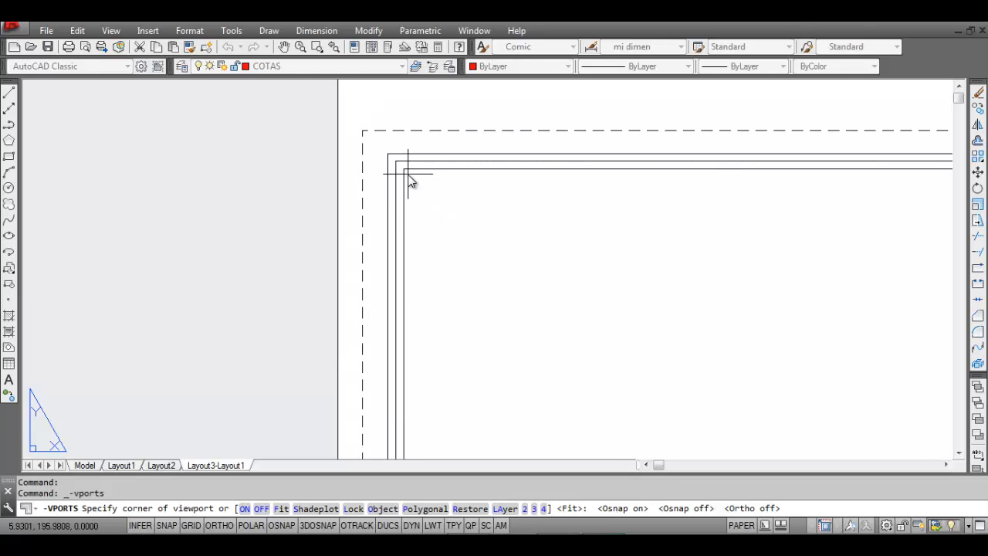
pyautogui.click(409, 180)
# Step: Complete the viewport by placing its opposite corner just inside the frame's right edge, slightly above the title block
pyautogui.scroll(-5, 433, 213)
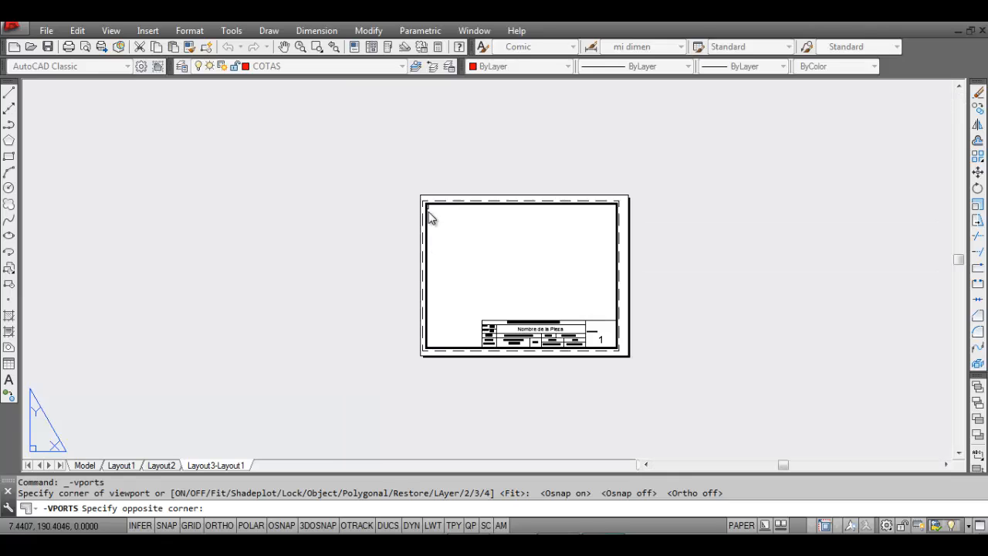
pyautogui.scroll(5, 624, 349)
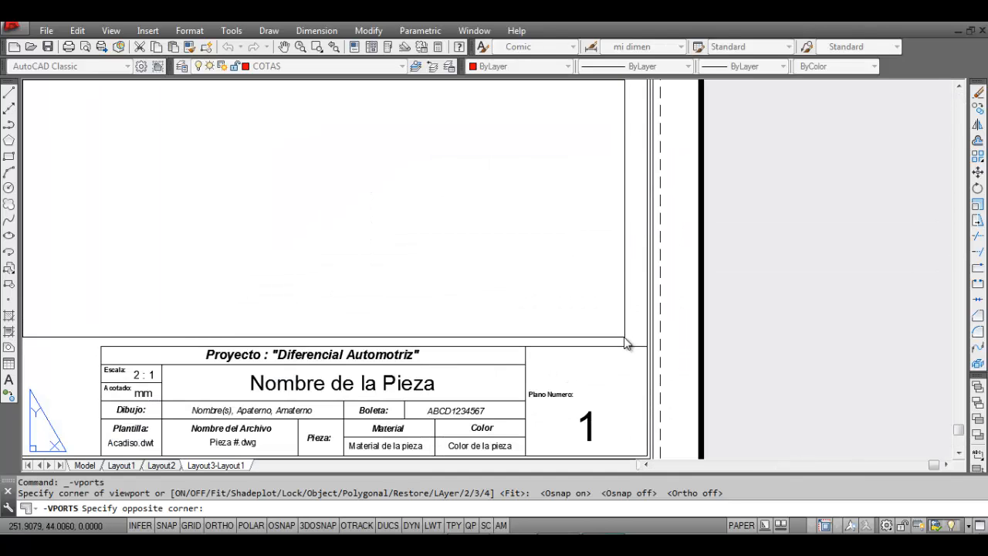
pyautogui.moveTo(625, 349); pyautogui.dragTo(559, 251, button='middle')
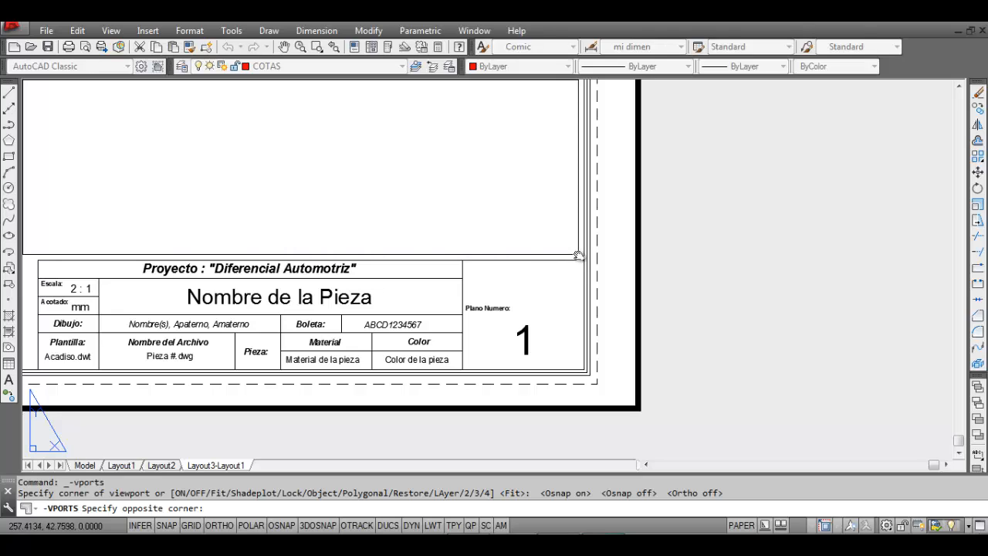
pyautogui.click(579, 255)
pyautogui.scroll(-5, 476, 203)
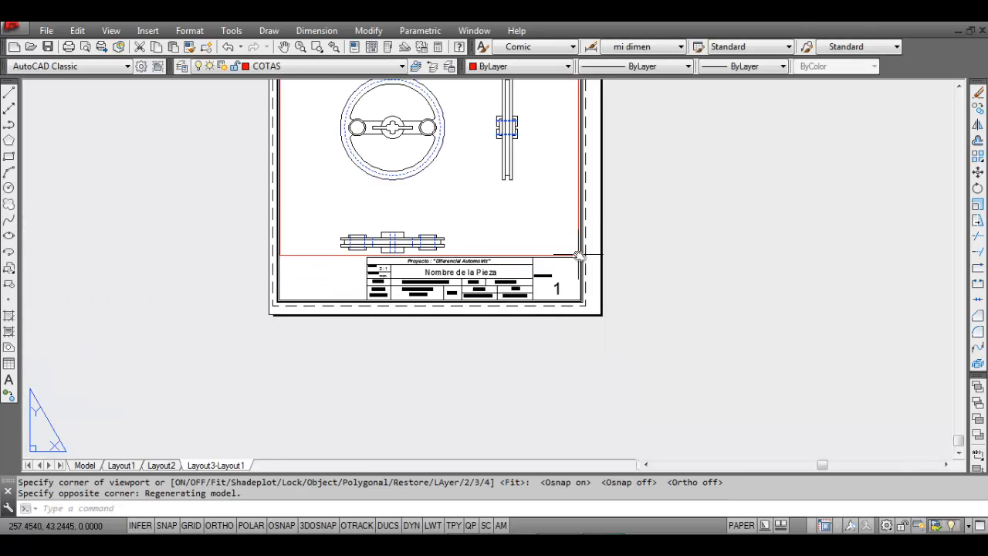
pyautogui.moveTo(576, 199); pyautogui.dragTo(673, 255, button='middle')
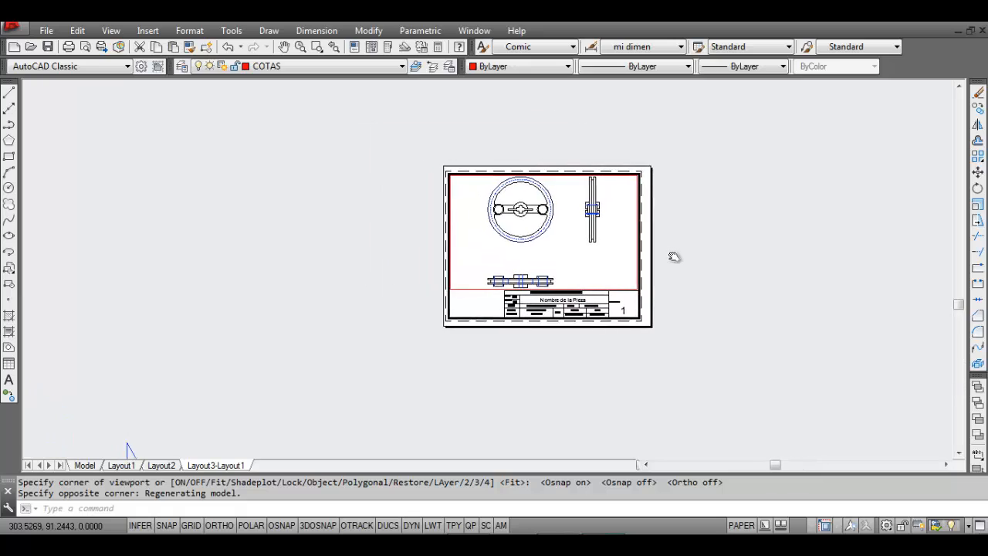
pyautogui.scroll(2, 554, 248)
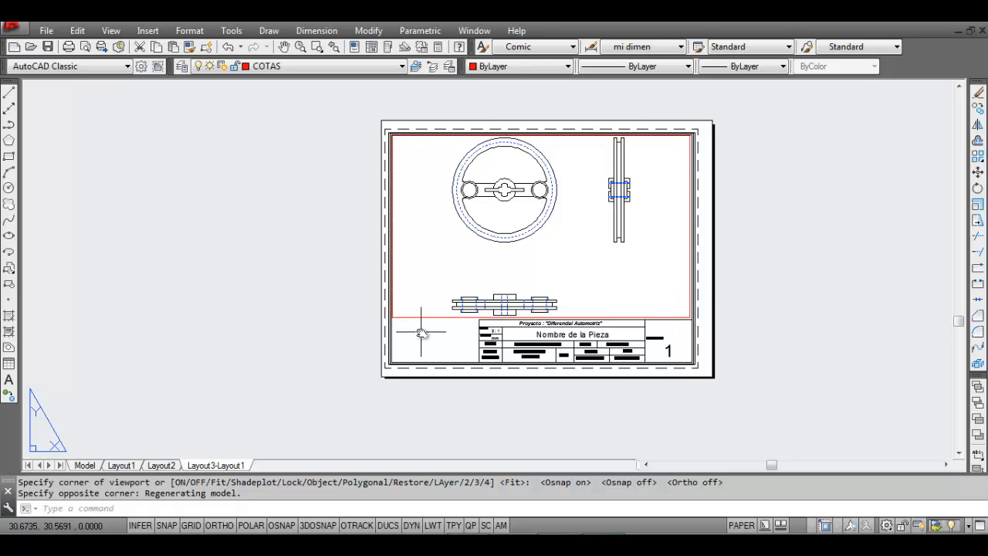
pyautogui.scroll(2, 420, 332)
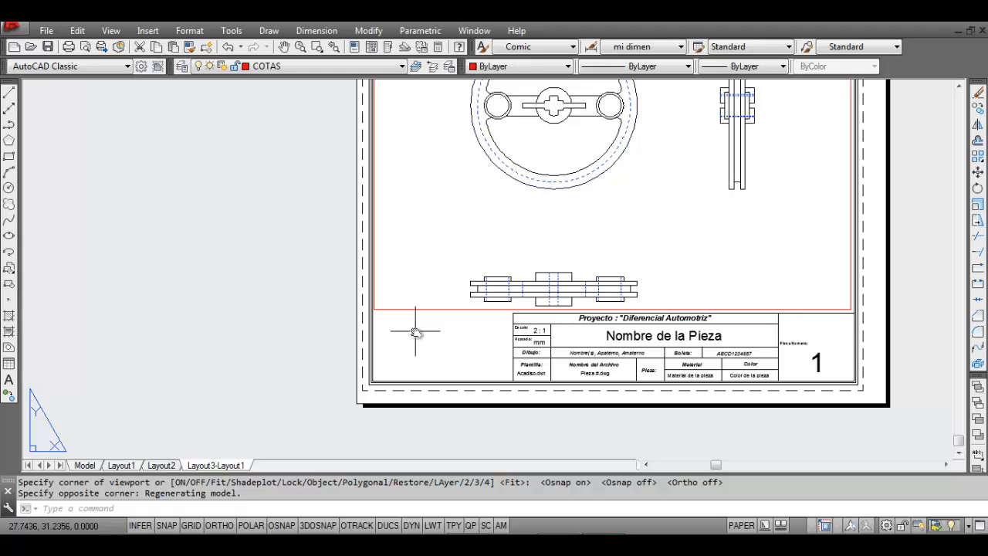
# Step: Set the new viewport's scale to 1:2 and clear the selection
pyautogui.click(417, 310)
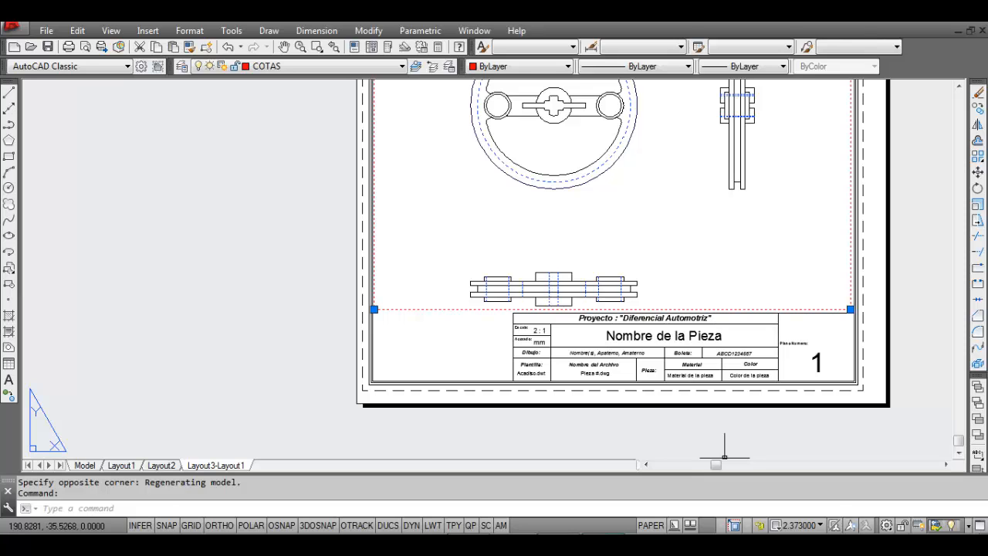
pyautogui.moveTo(484, 311)
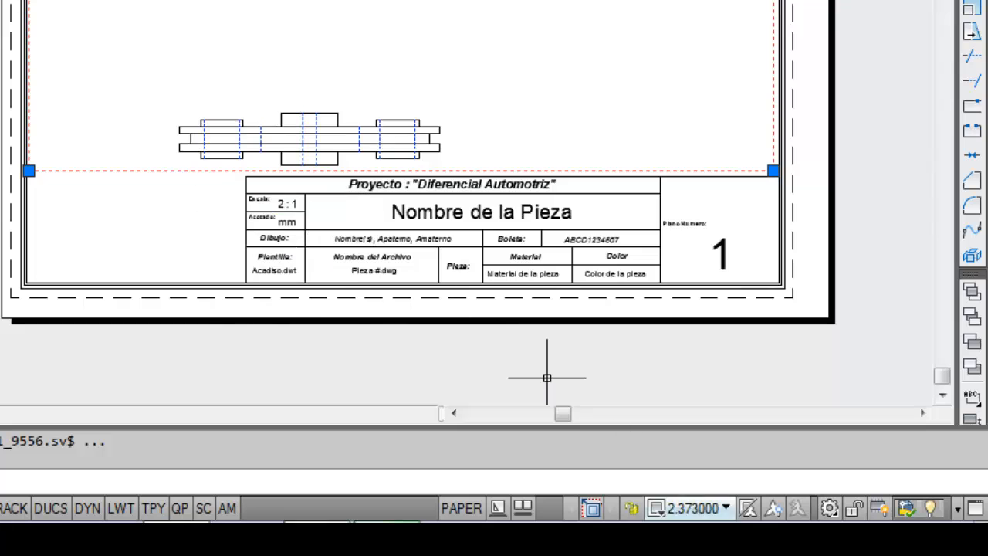
pyautogui.press('ctrl')
pyautogui.press('ctrl')
pyautogui.press('ctrl')
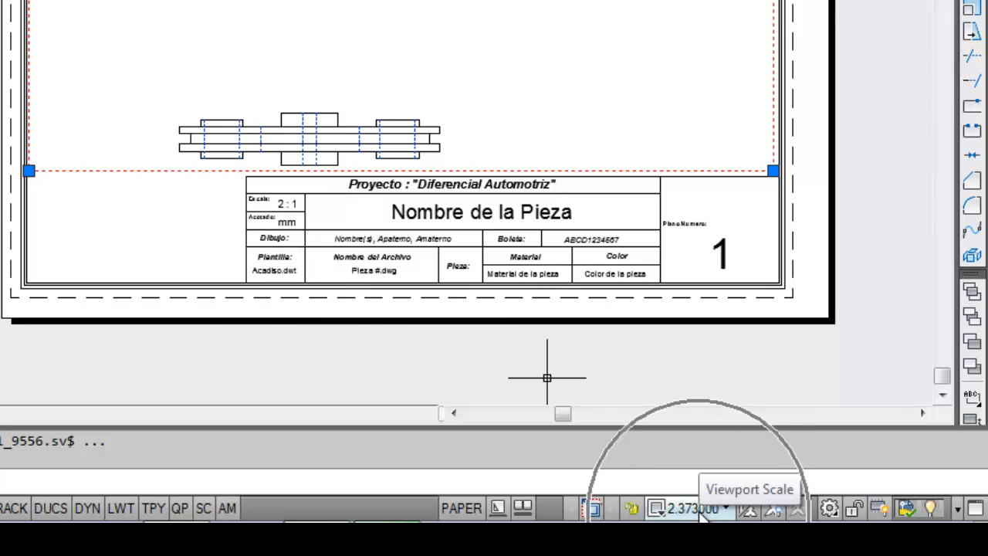
pyautogui.click(699, 511)
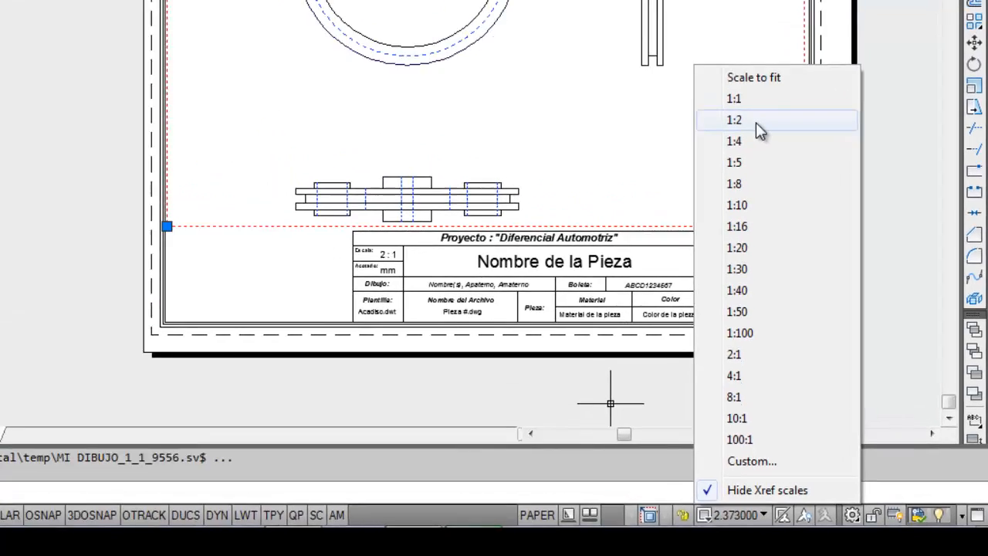
pyautogui.click(755, 122)
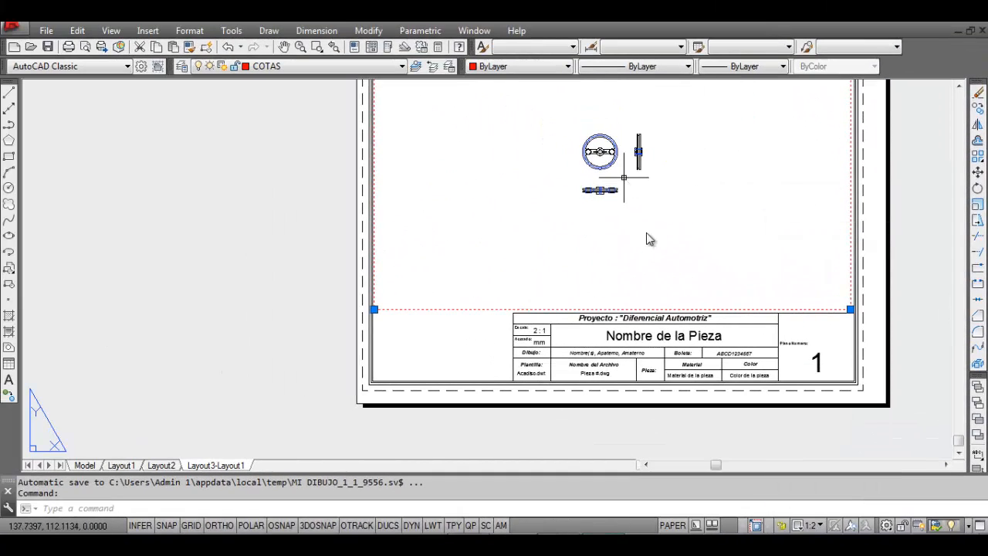
pyautogui.moveTo(649, 240); pyautogui.dragTo(677, 318, button='middle')
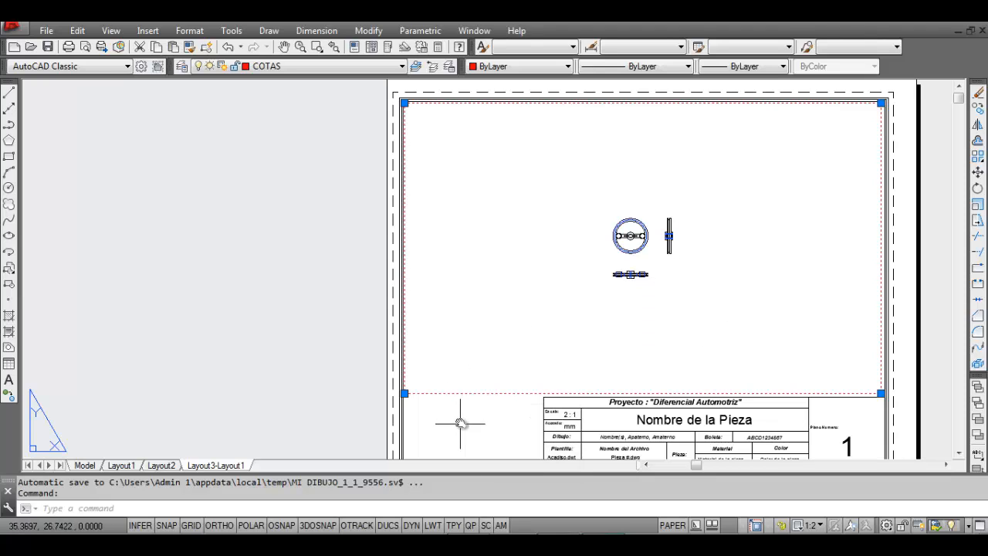
pyautogui.press('Escape')
pyautogui.press('Escape')
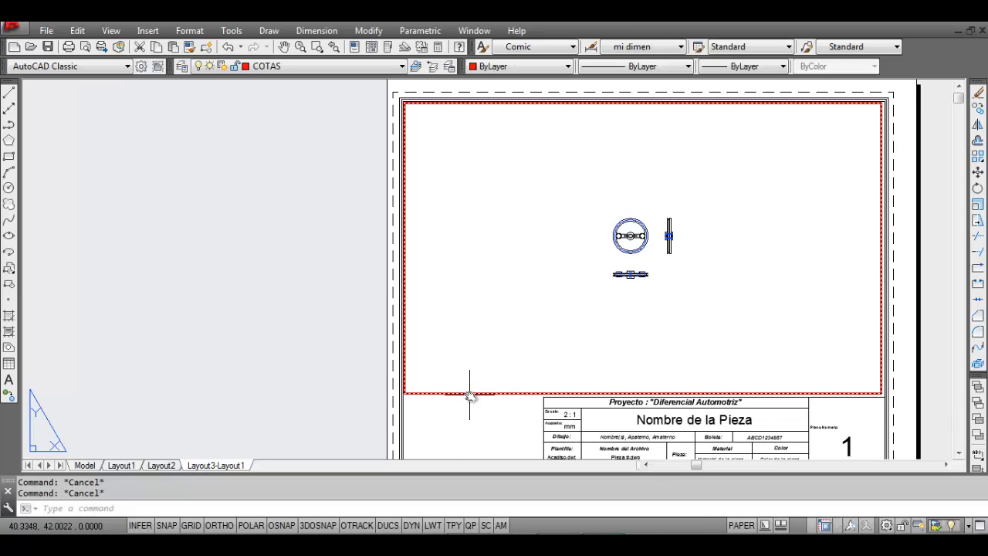
# Step: Select the viewport by its border and set its scale to 1:1
pyautogui.click(470, 395)
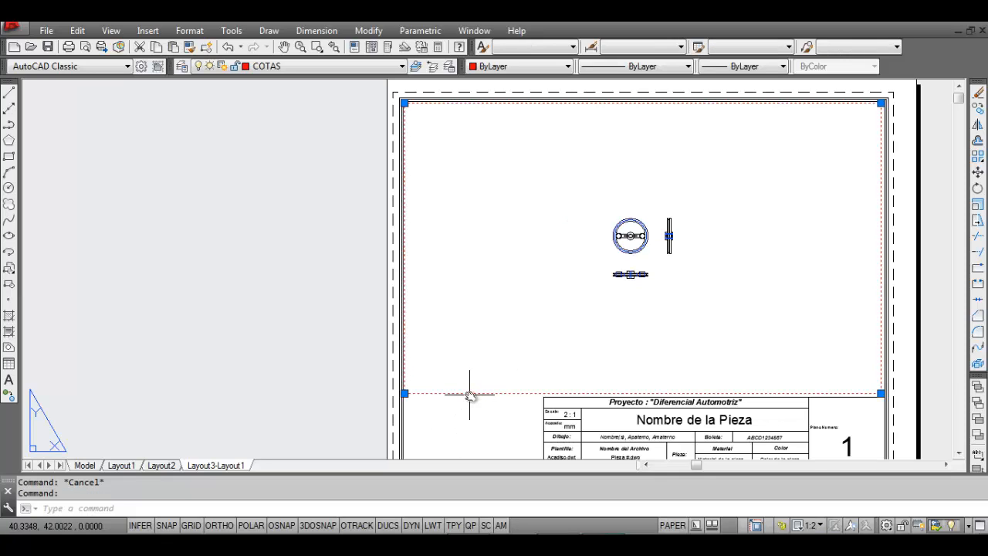
pyautogui.click(811, 526)
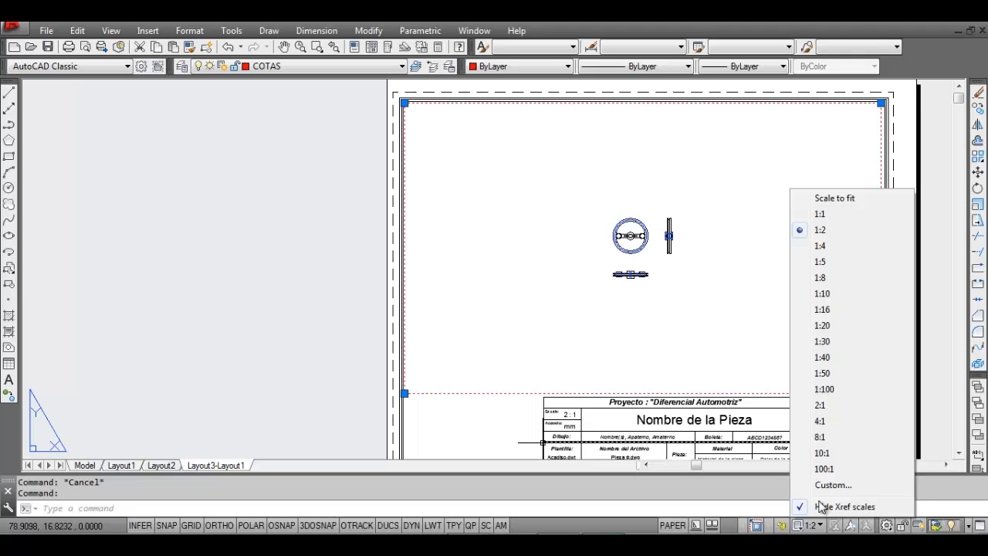
pyautogui.click(833, 218)
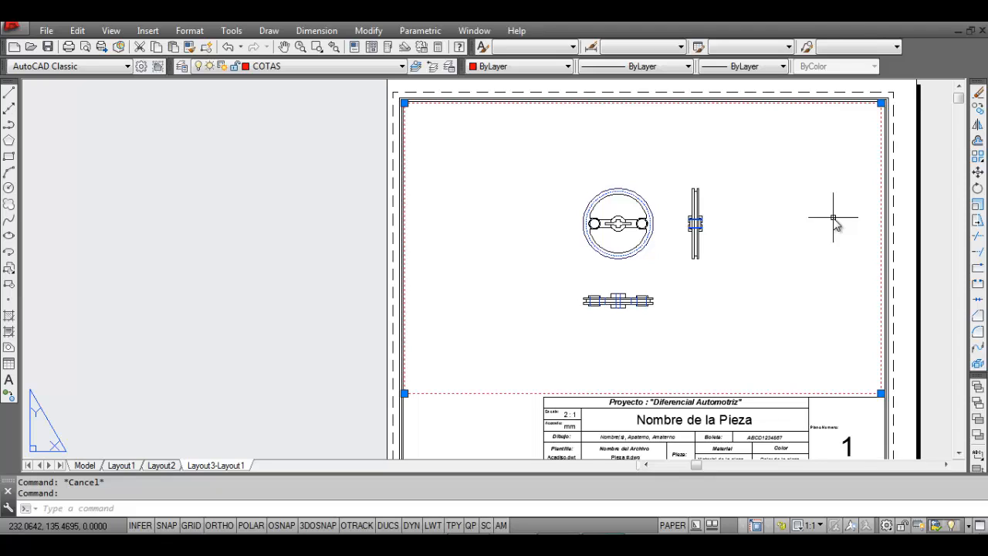
# Step: Set the viewport's scale to 2:1, compare it with the title block's Escala field and deselect the viewport
pyautogui.click(821, 527)
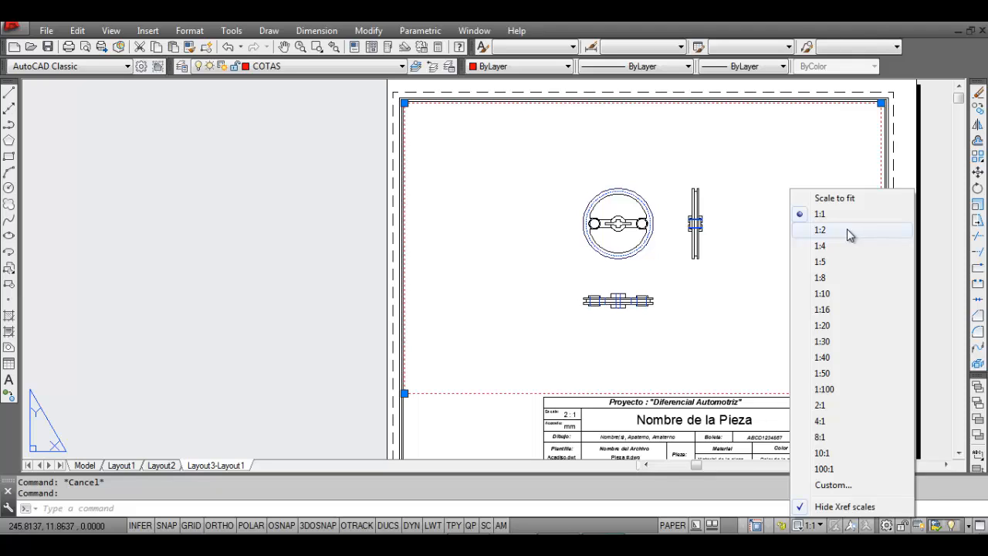
pyautogui.click(835, 405)
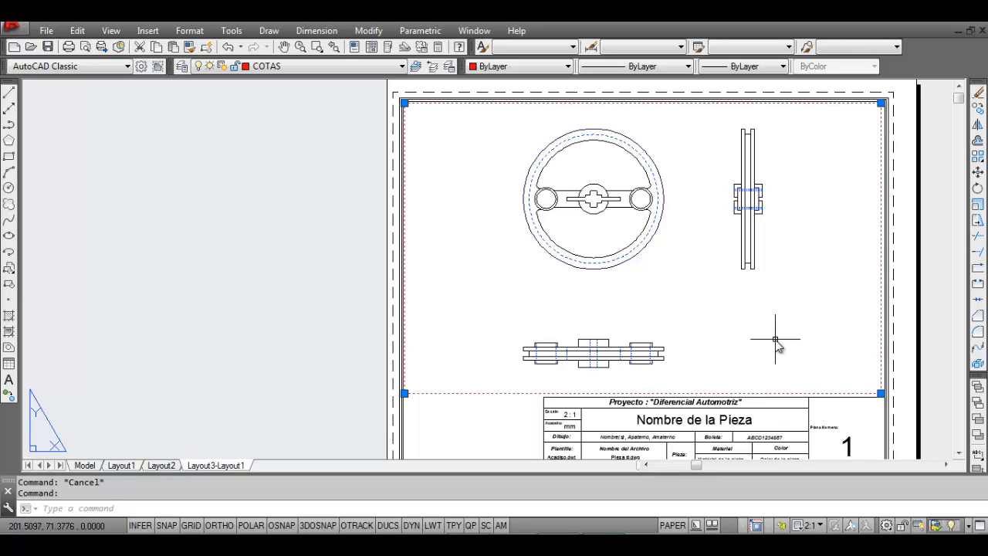
pyautogui.scroll(10, 657, 415)
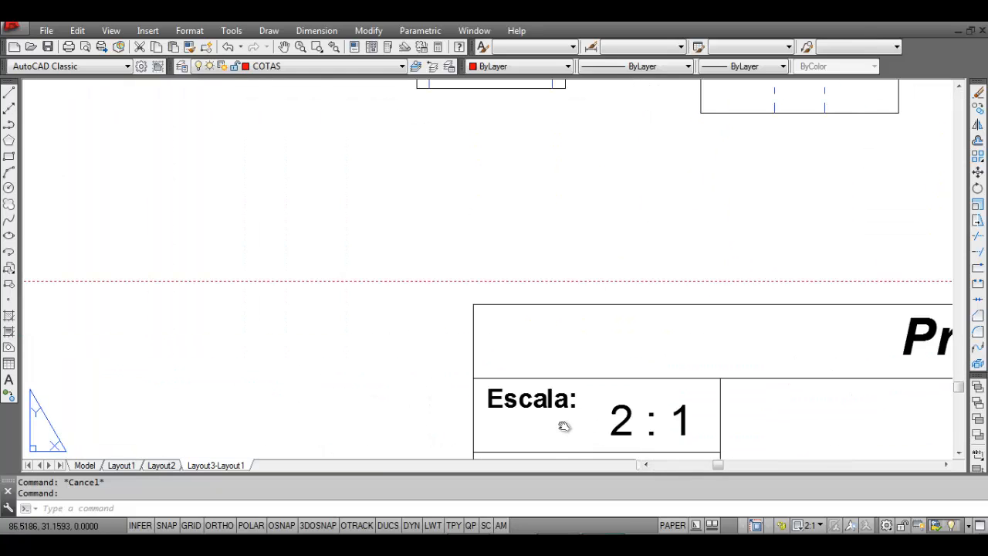
pyautogui.moveTo(564, 426); pyautogui.dragTo(567, 342, button='middle')
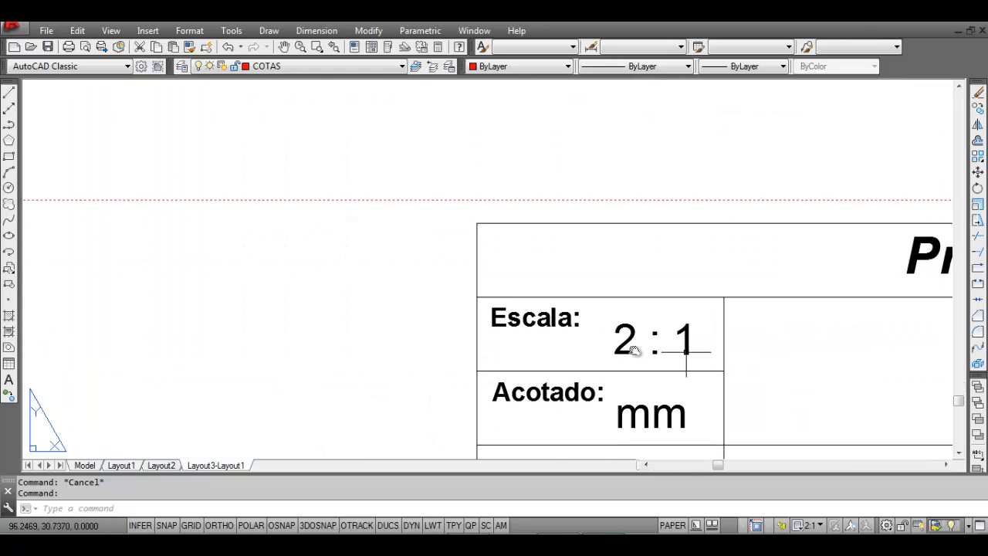
pyautogui.scroll(-5, 674, 347)
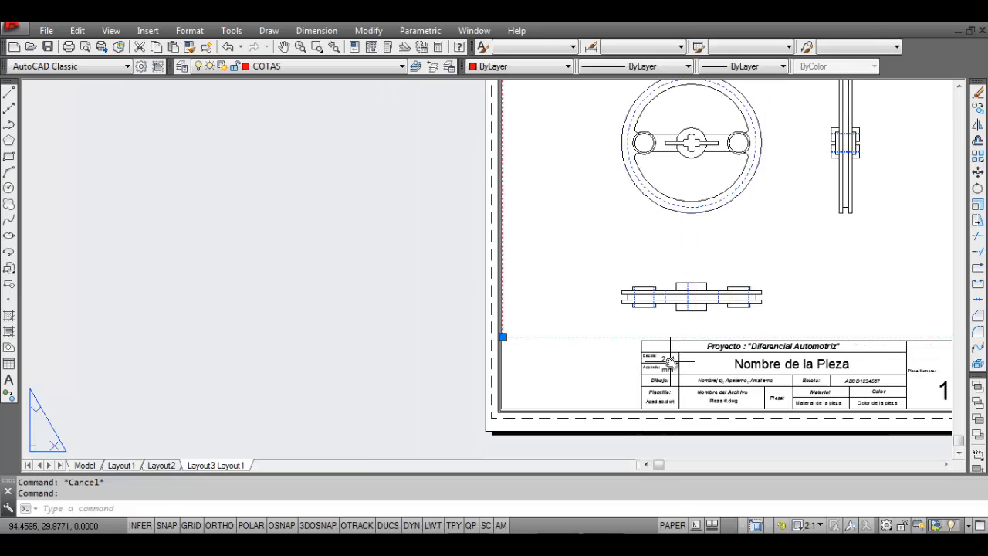
pyautogui.moveTo(788, 257); pyautogui.dragTo(659, 305, button='middle')
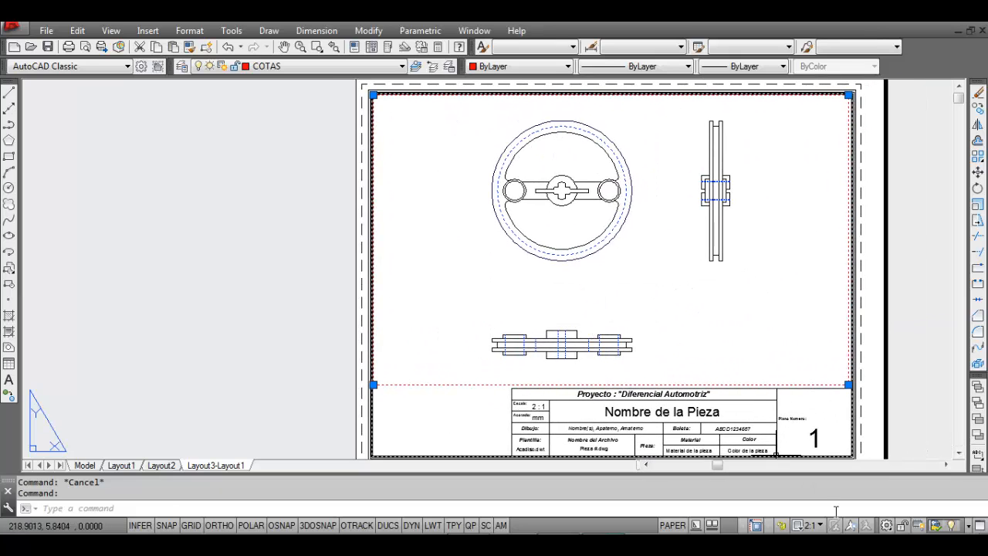
pyautogui.click(809, 525)
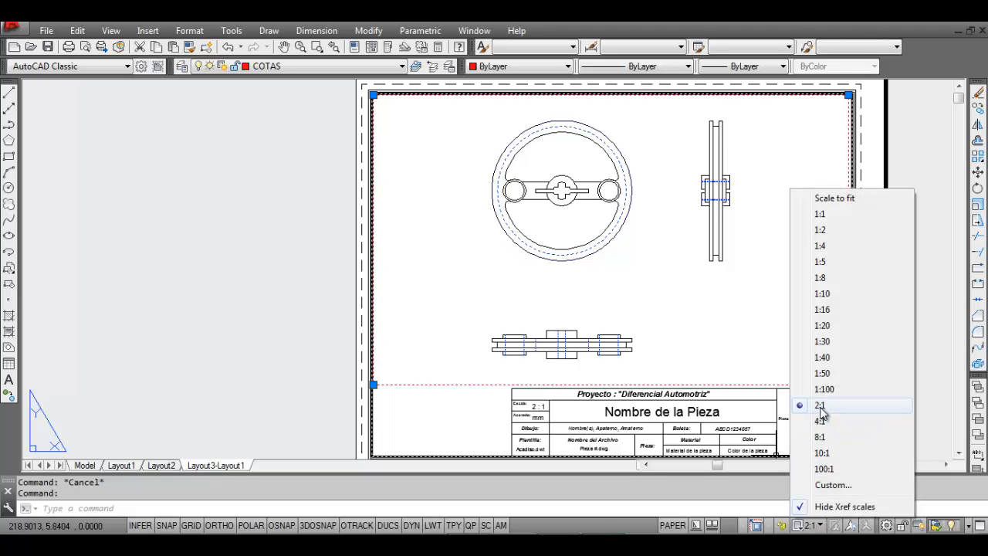
pyautogui.press('Escape')
pyautogui.press('Escape')
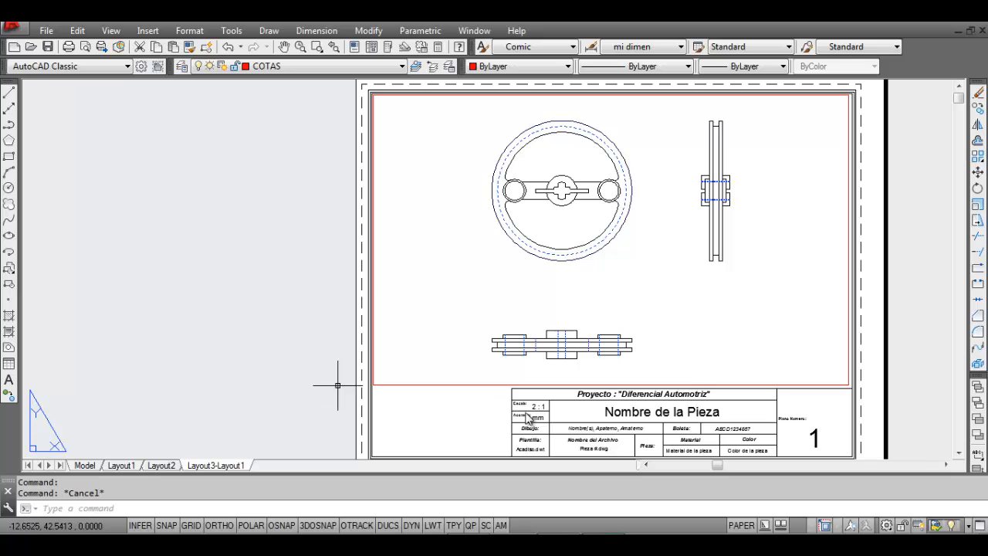
# Step: Examine the title block's scale, units, template and file name fields, and return to the whole sheet
pyautogui.scroll(5, 594, 448)
pyautogui.moveTo(625, 450); pyautogui.dragTo(625, 322, button='middle')
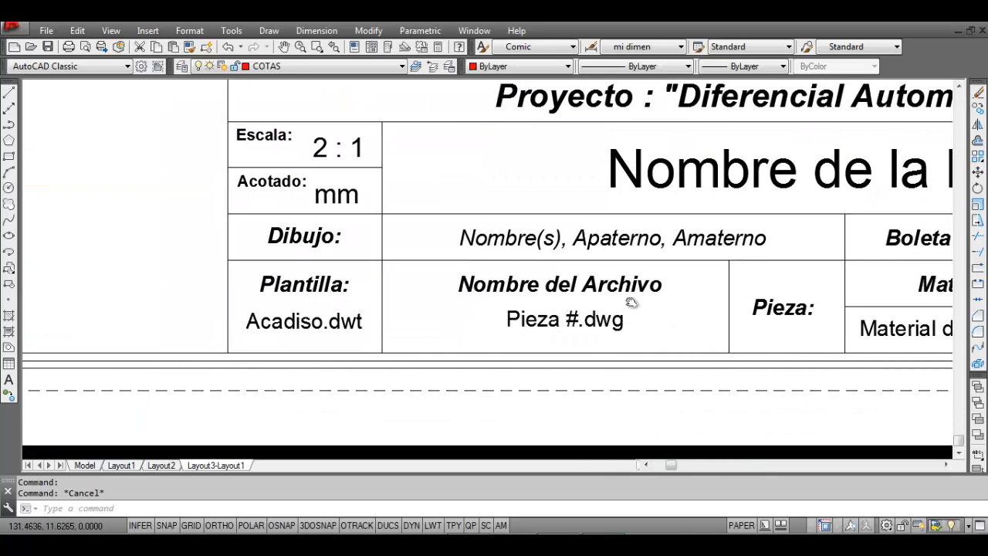
pyautogui.scroll(-5, 627, 309)
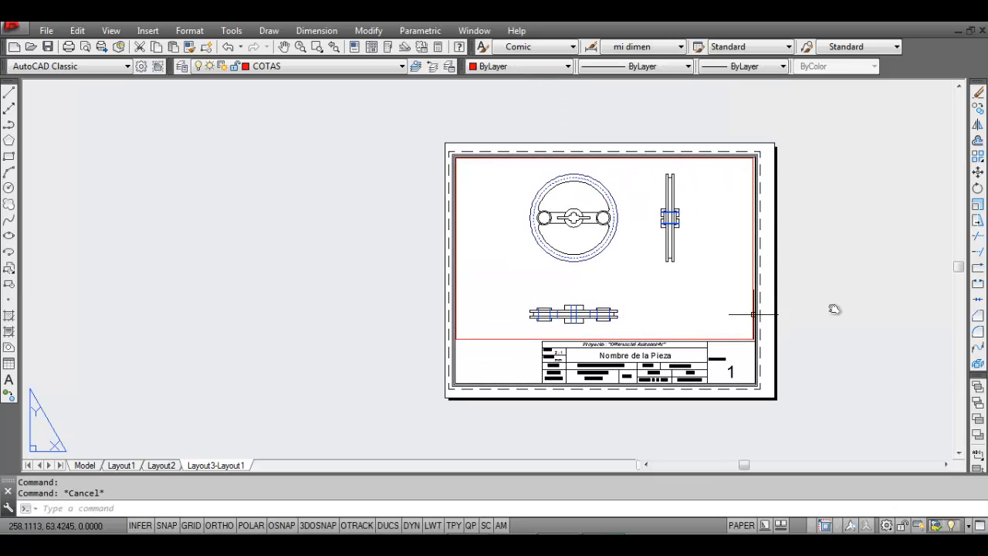